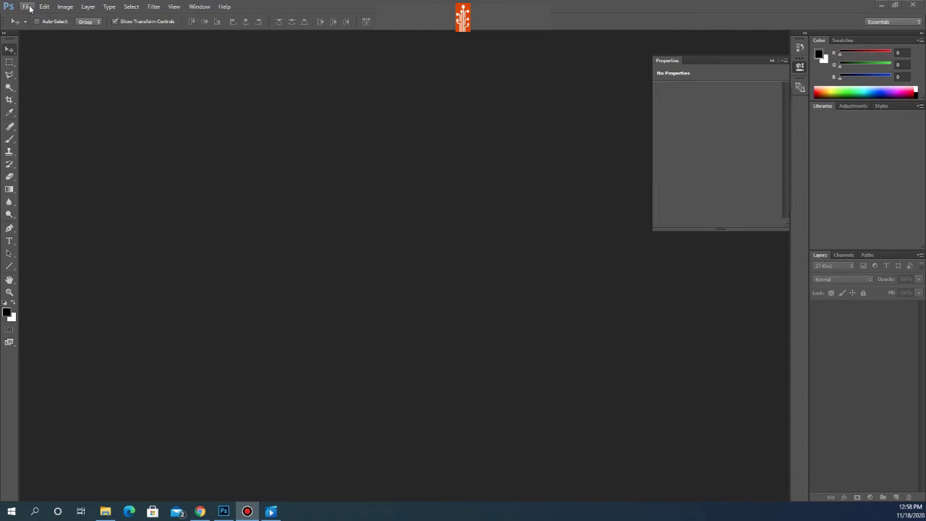
View the About Photoshop CC version screen and dismiss it
click(227, 7)
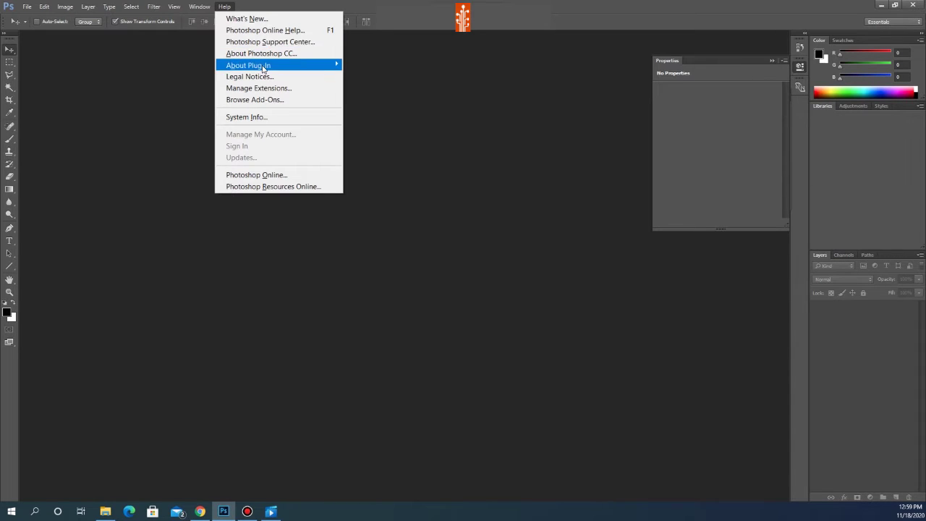
click(261, 53)
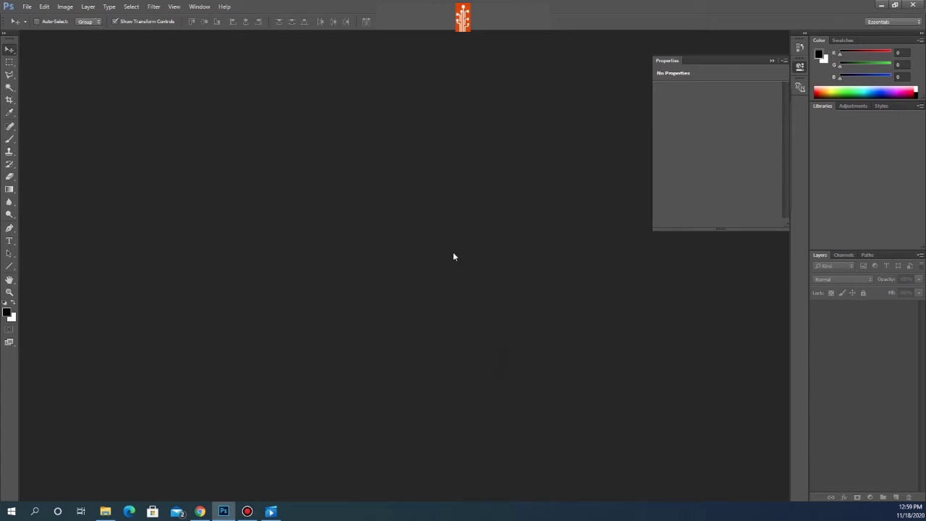
click(209, 7)
mouse_move(225, 6)
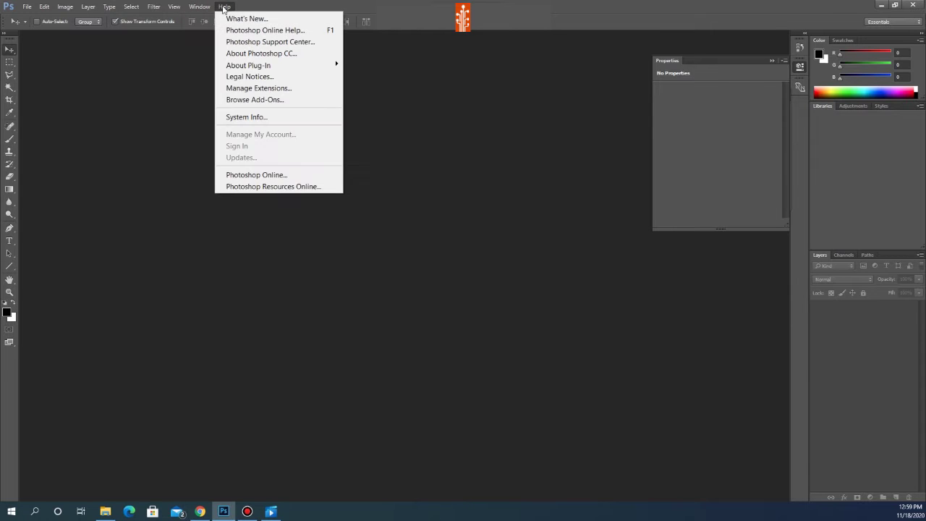
click(260, 53)
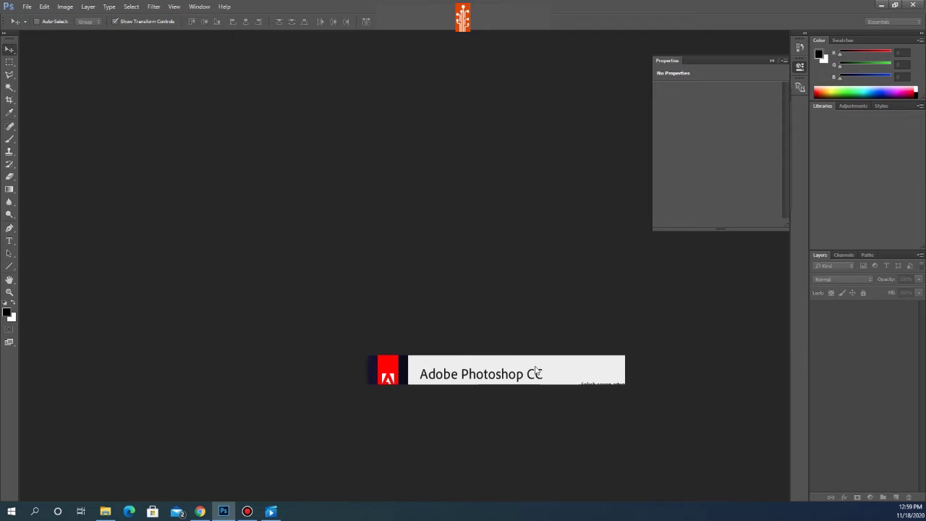
click(224, 7)
Open Photoshop Online Help, skim the Learn & Support page, and close the browser window
click(224, 7)
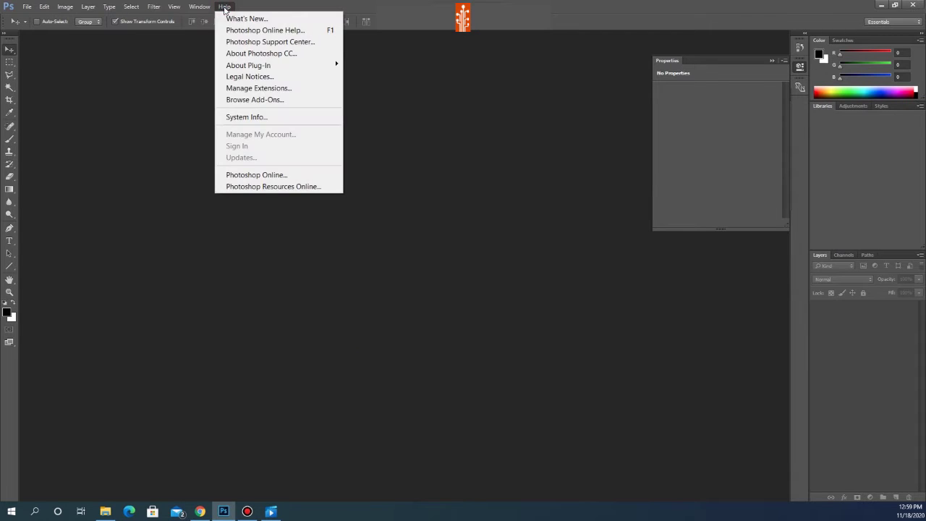
click(264, 30)
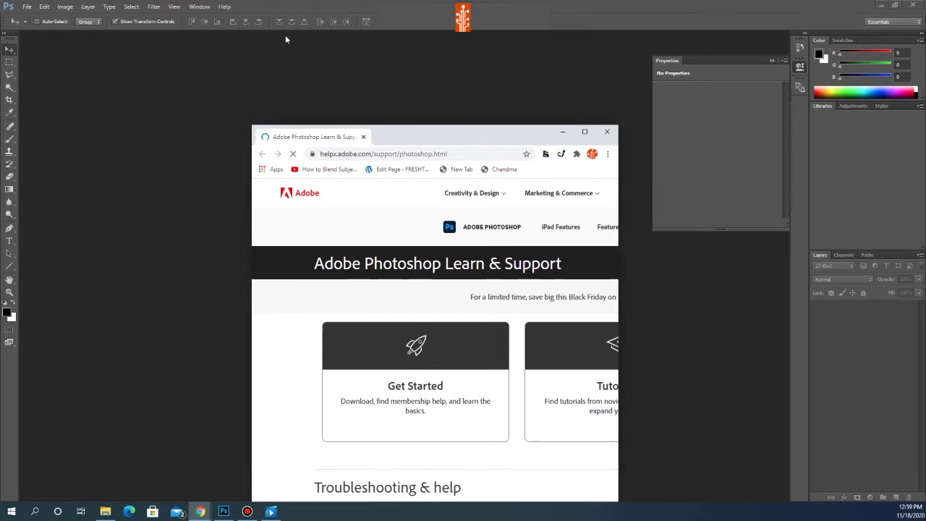
scroll(472, 317, down, 5)
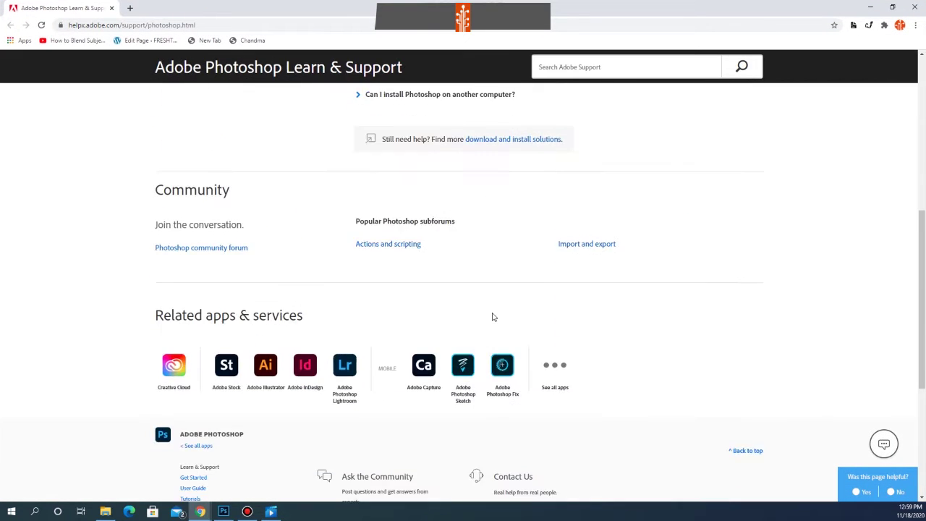
scroll(507, 315, up, 5)
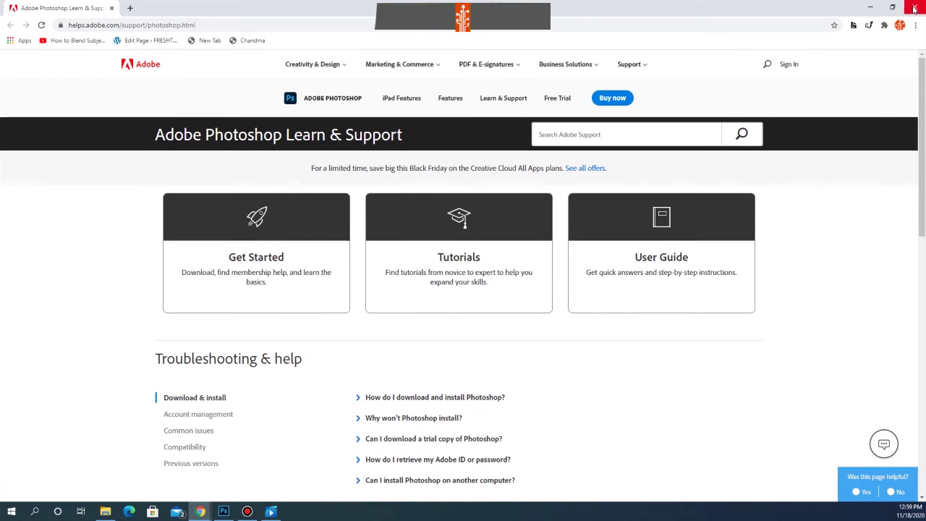
click(914, 9)
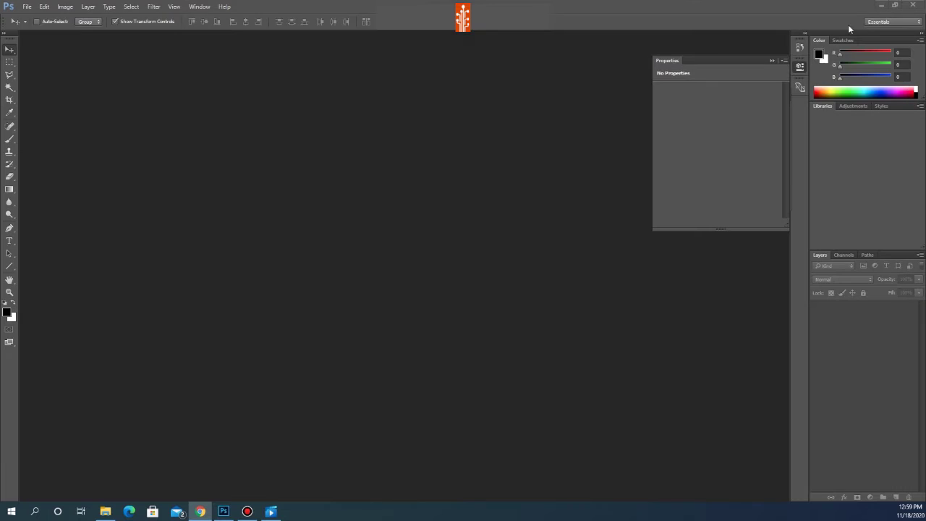
Review the System Info report and close it, and open the Photoshop Online page
click(225, 6)
click(258, 118)
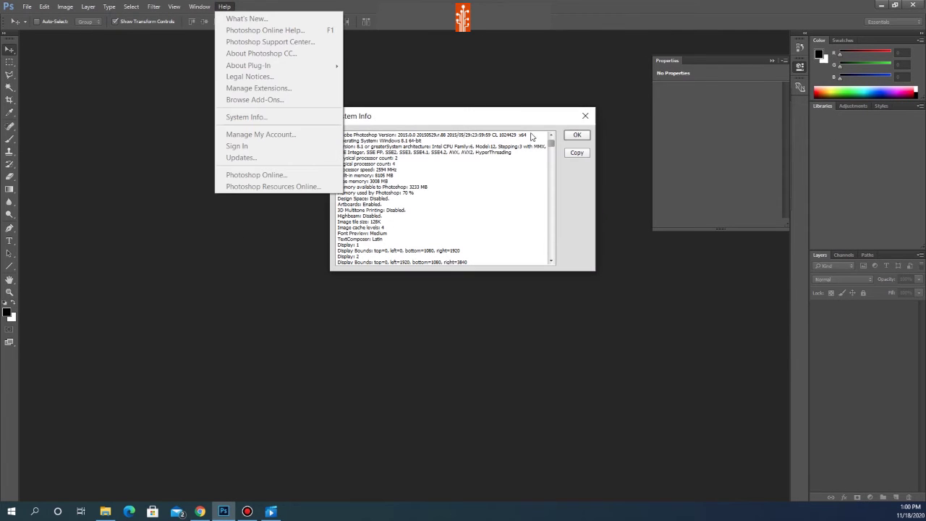
scroll(455, 201, down, 1)
scroll(465, 221, down, 3)
scroll(465, 221, up, 4)
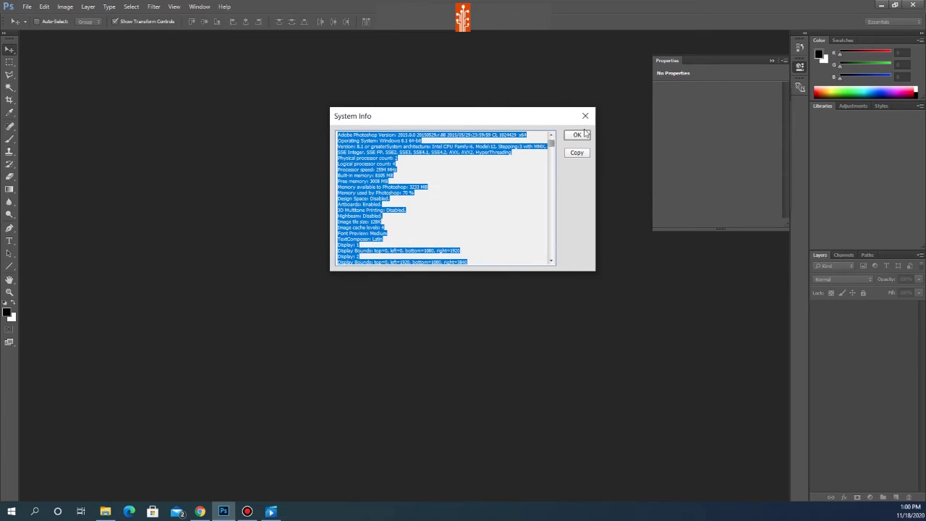
click(587, 116)
click(225, 7)
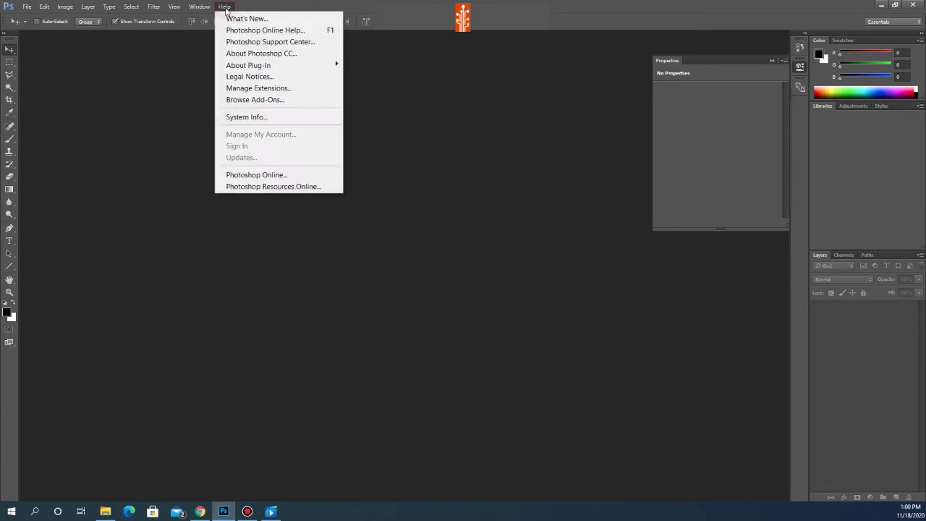
click(263, 177)
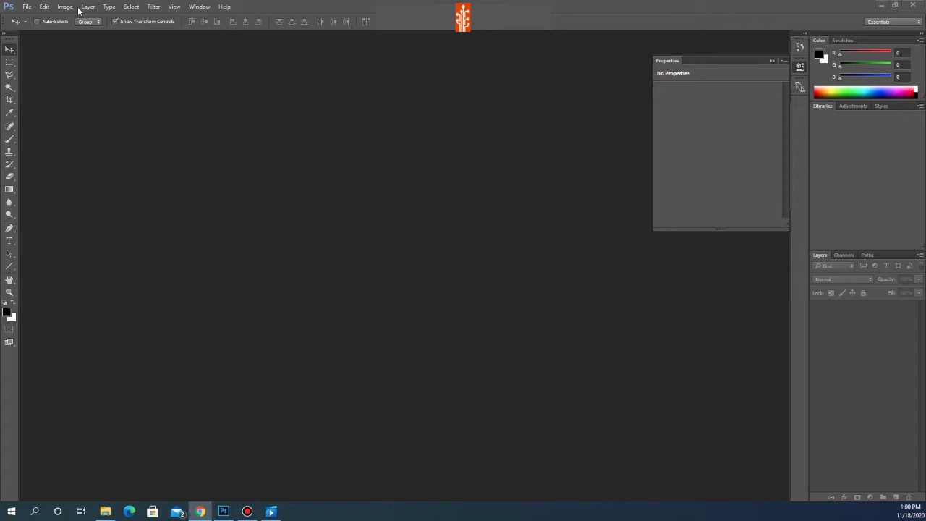
Look over the available workspaces and choose the Essentials workspace
click(919, 21)
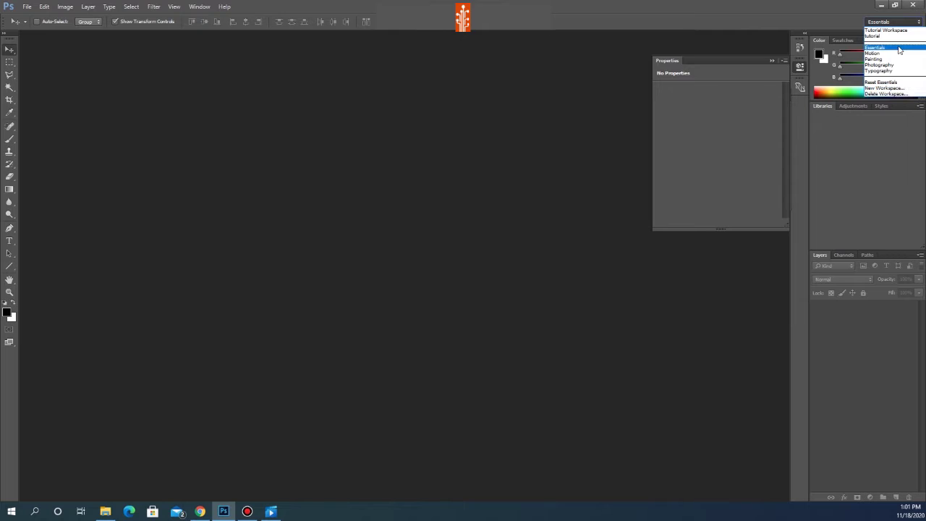
click(194, 8)
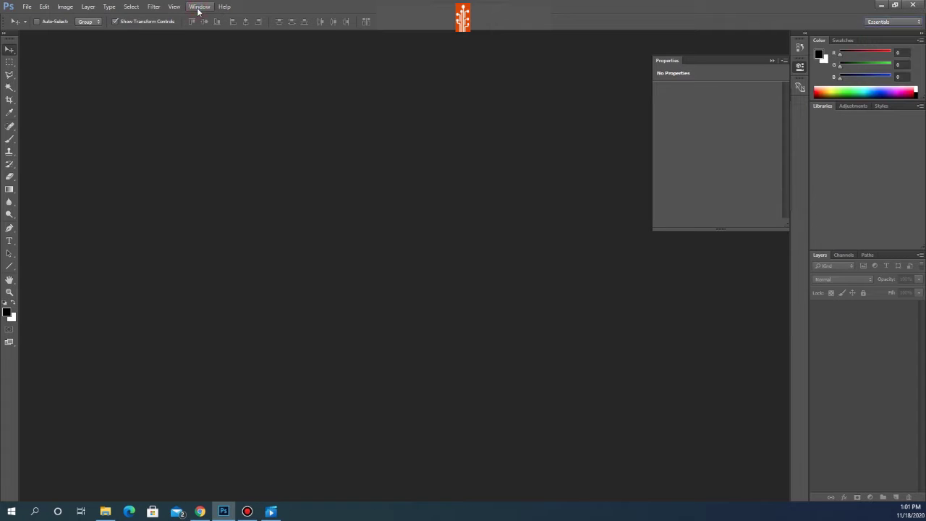
click(199, 7)
mouse_move(207, 31)
click(335, 61)
Reset the Essentials workspace to its saved panel layout
click(920, 23)
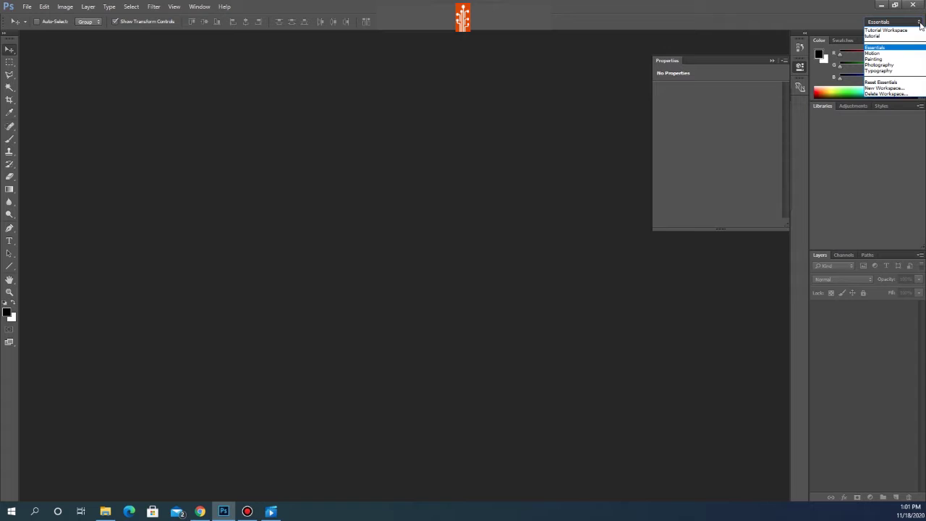
click(195, 7)
click(195, 8)
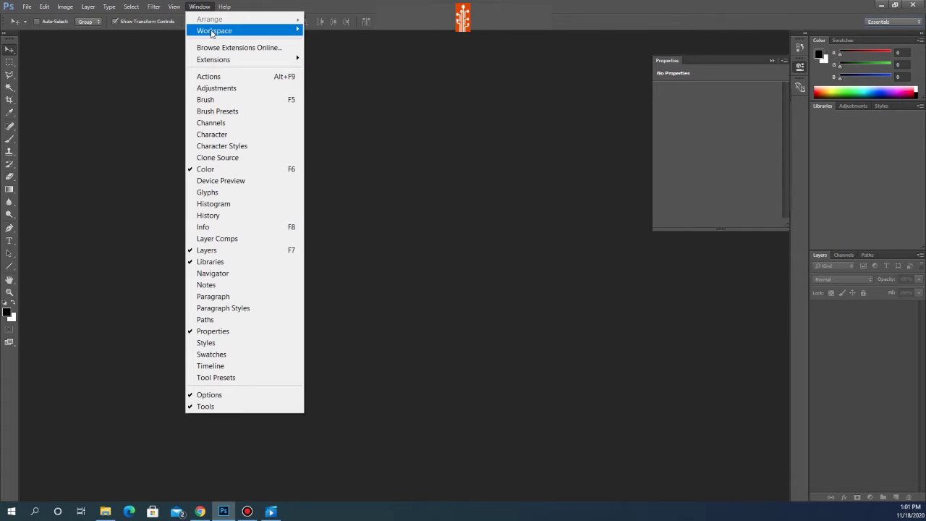
mouse_move(212, 33)
click(329, 126)
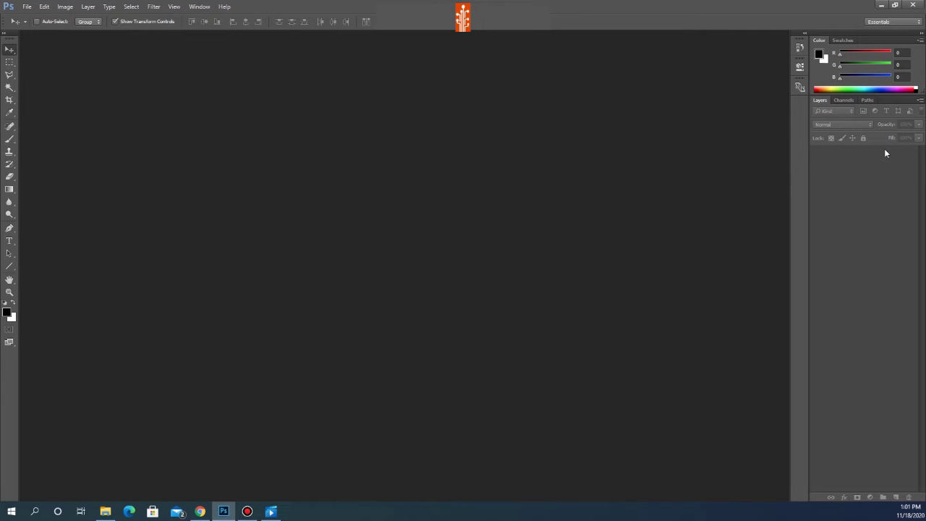
View the Swatches and Channels panels, returning to Color and Layers in their respective groups
click(844, 40)
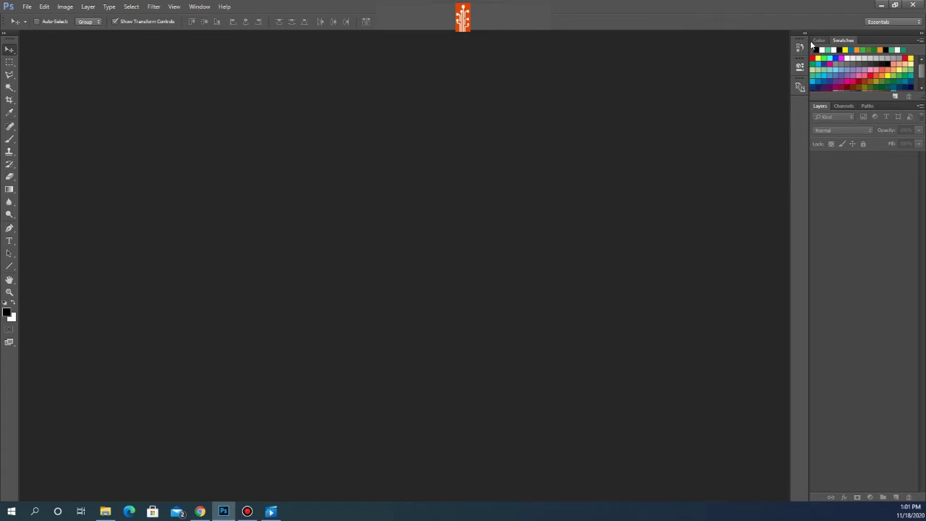
click(818, 41)
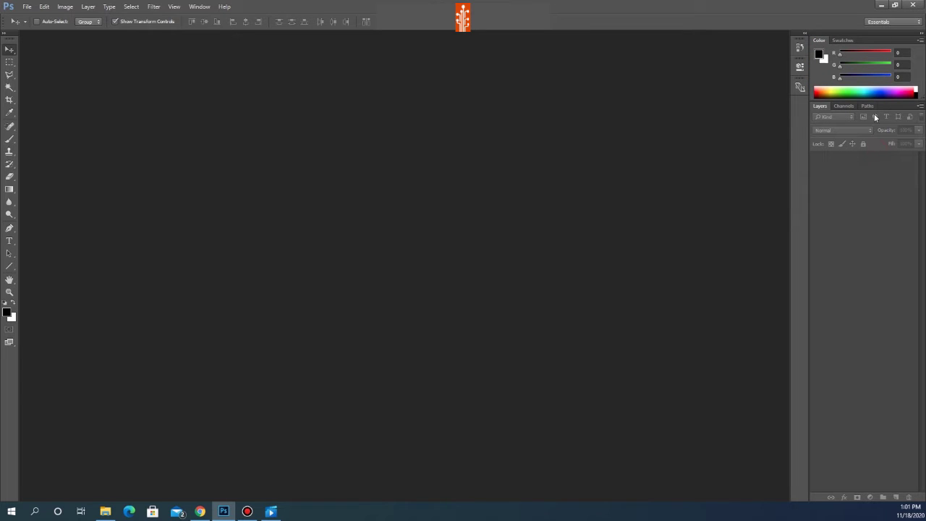
click(845, 106)
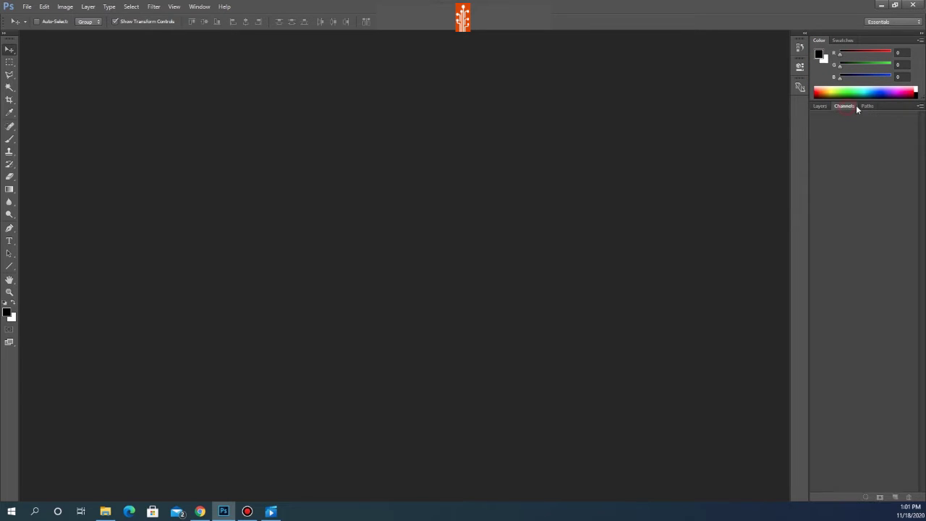
click(820, 107)
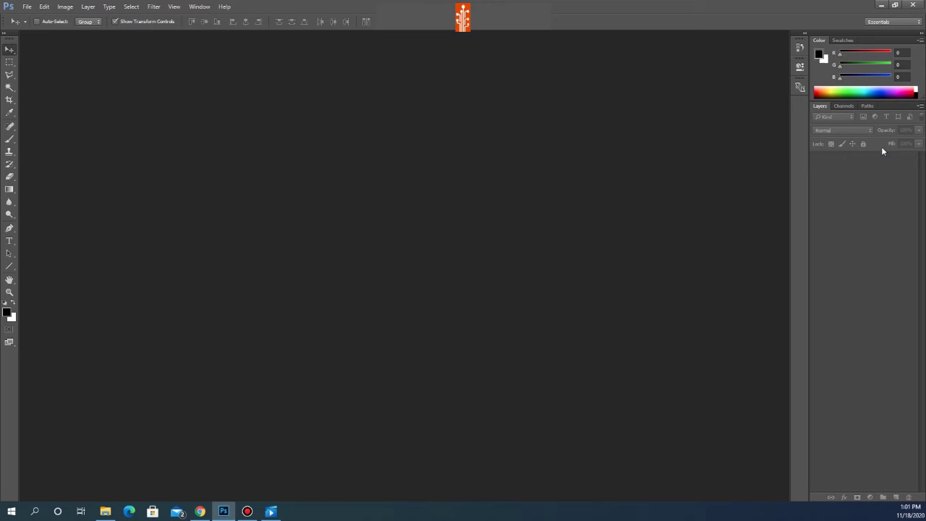
Compare the options of the Rectangular Marquee tool with those of the Move tool, leaving Move active
click(9, 62)
click(10, 49)
mouse_move(397, 1)
Preview the interface color themes in the preferences and apply the medium dark gray one, second darkest of the four
click(45, 7)
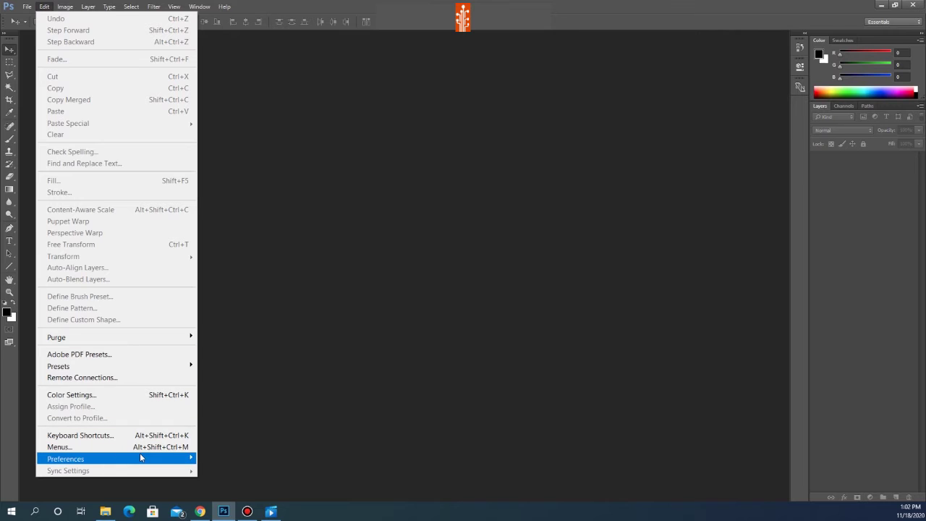
mouse_move(140, 458)
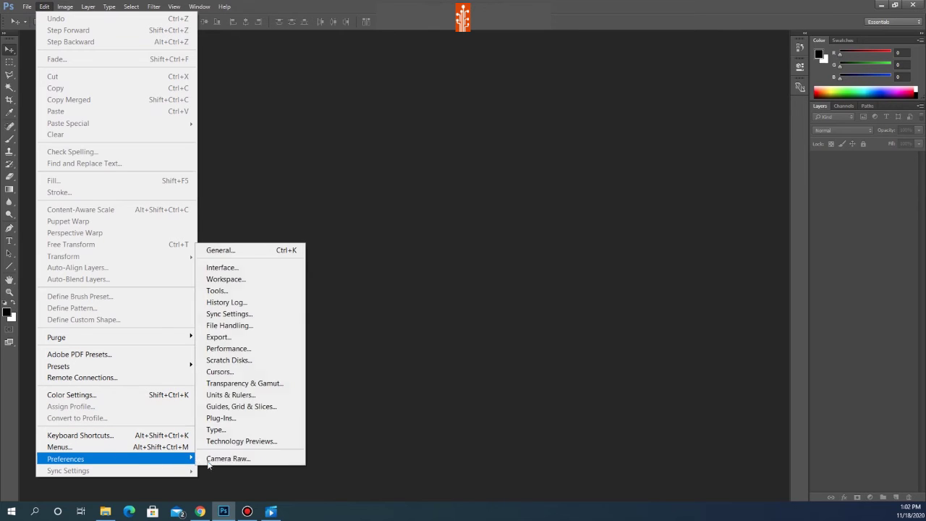
click(239, 278)
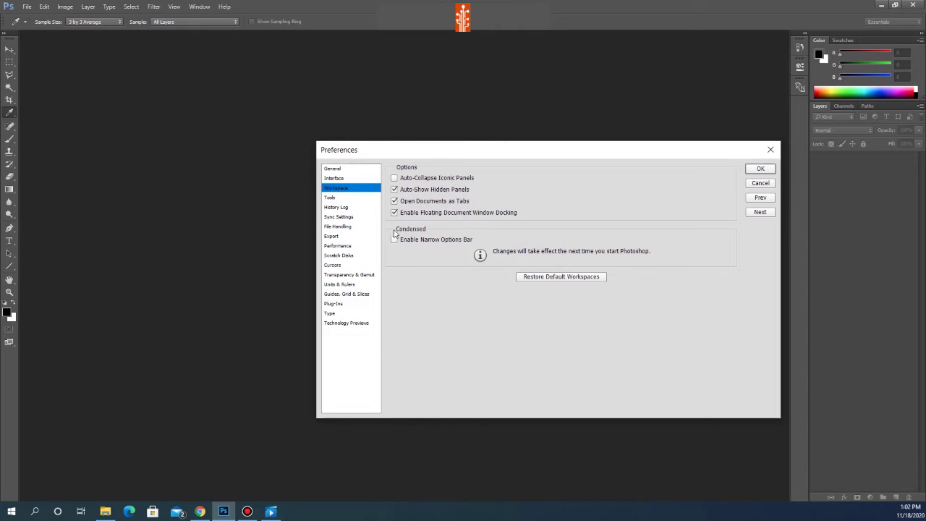
click(335, 179)
click(478, 184)
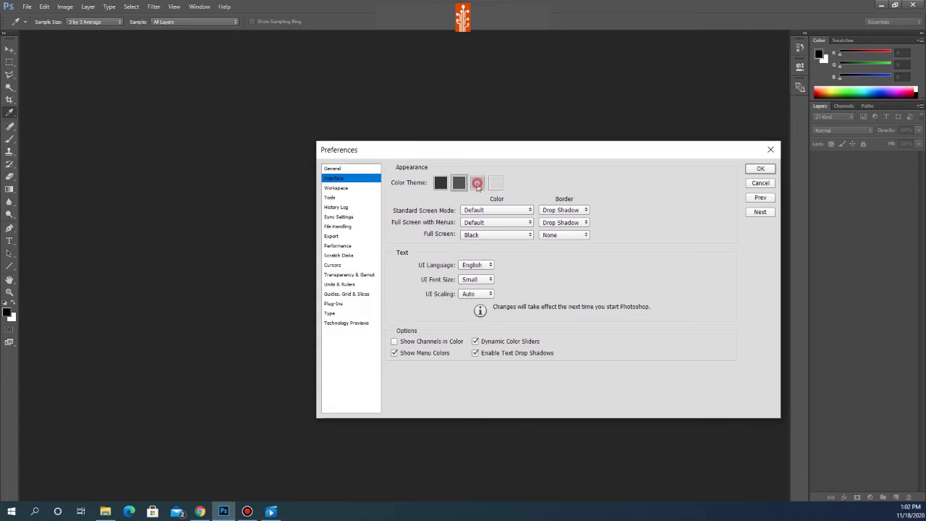
click(496, 183)
click(440, 183)
click(459, 183)
click(477, 185)
click(496, 184)
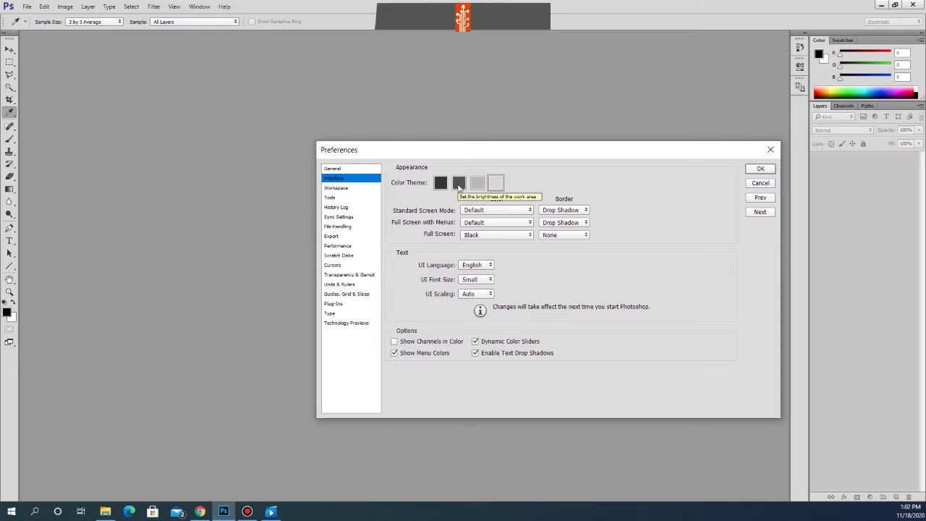
click(459, 184)
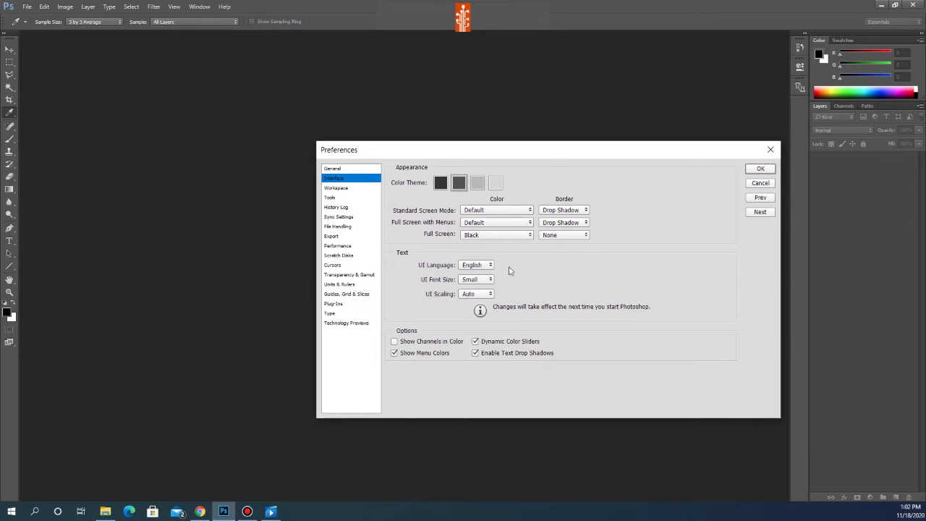
click(761, 171)
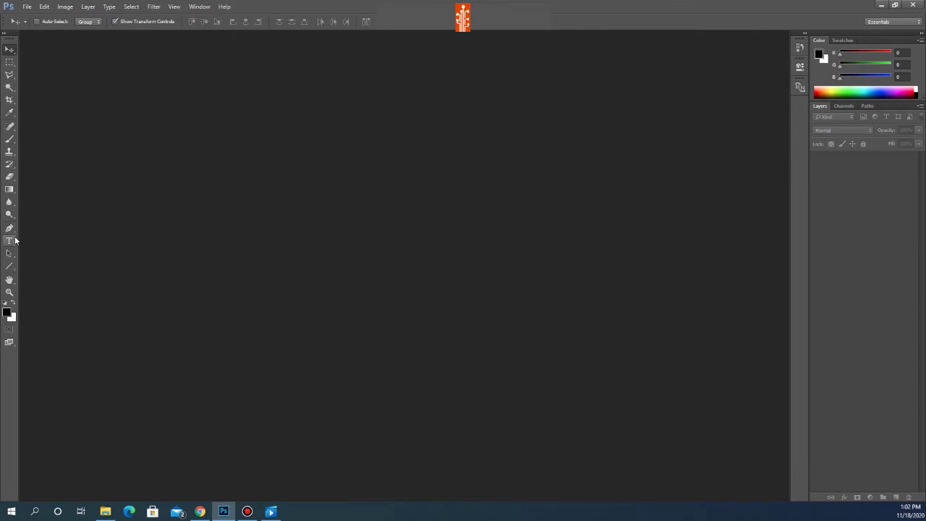
Examine the hidden tool variants grouped under the Eraser, Clone Stamp, Brush, Blur and Dodge tools
click(12, 177)
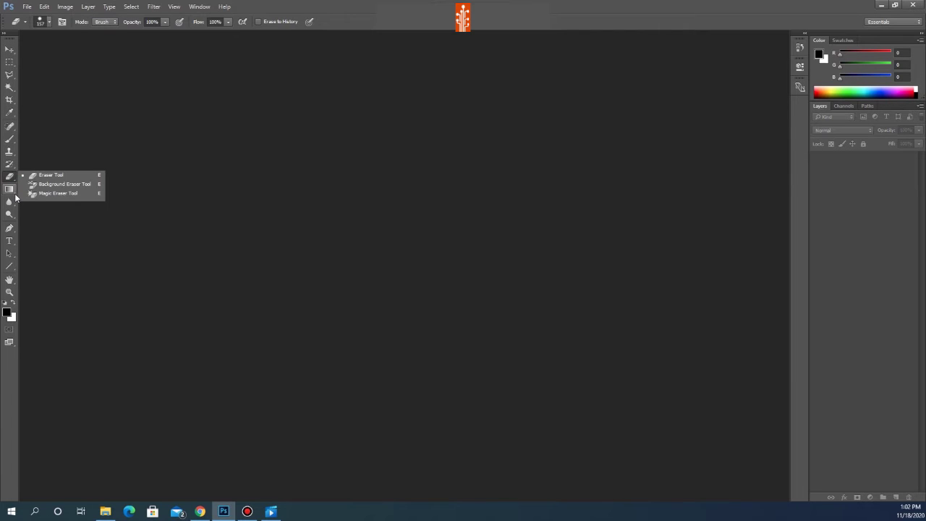
click(13, 153)
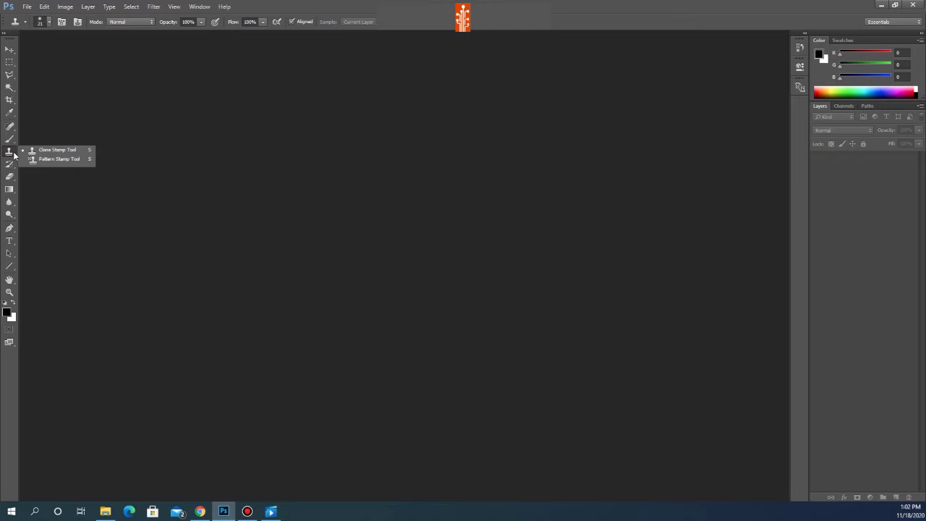
click(10, 138)
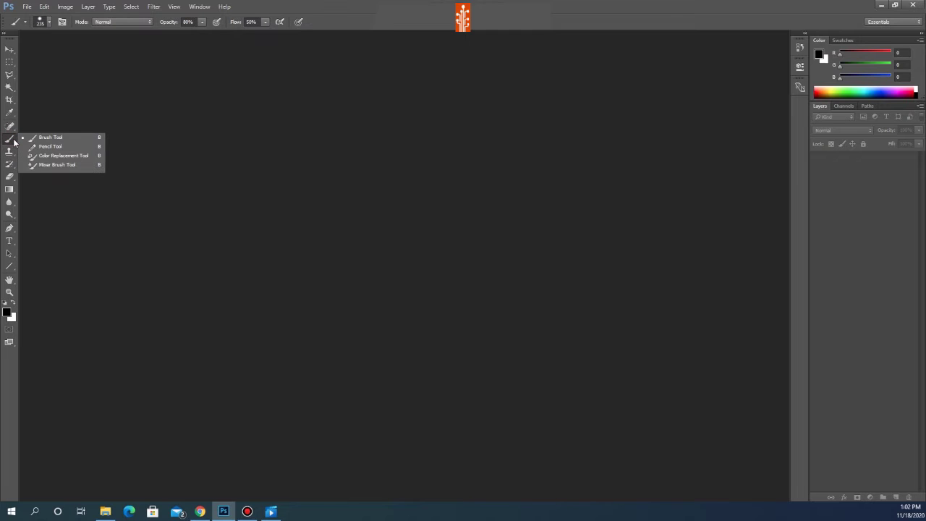
click(10, 203)
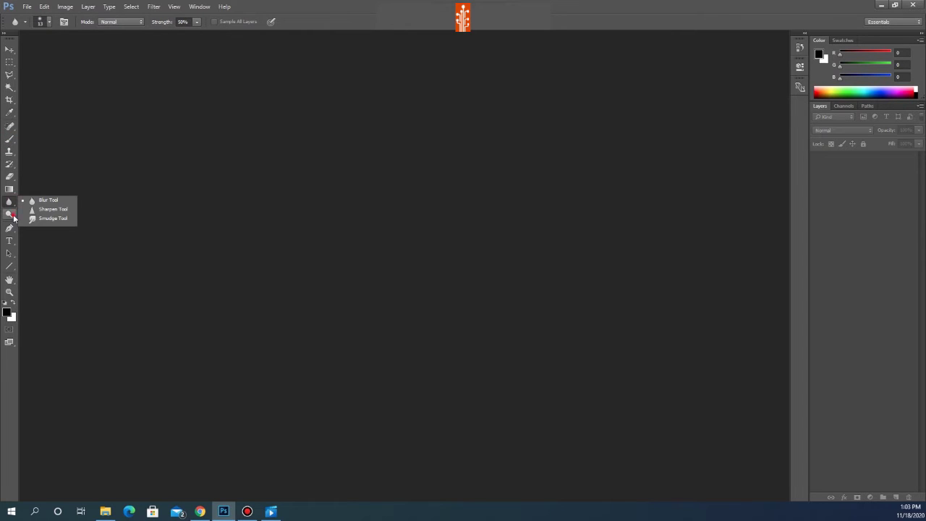
click(10, 215)
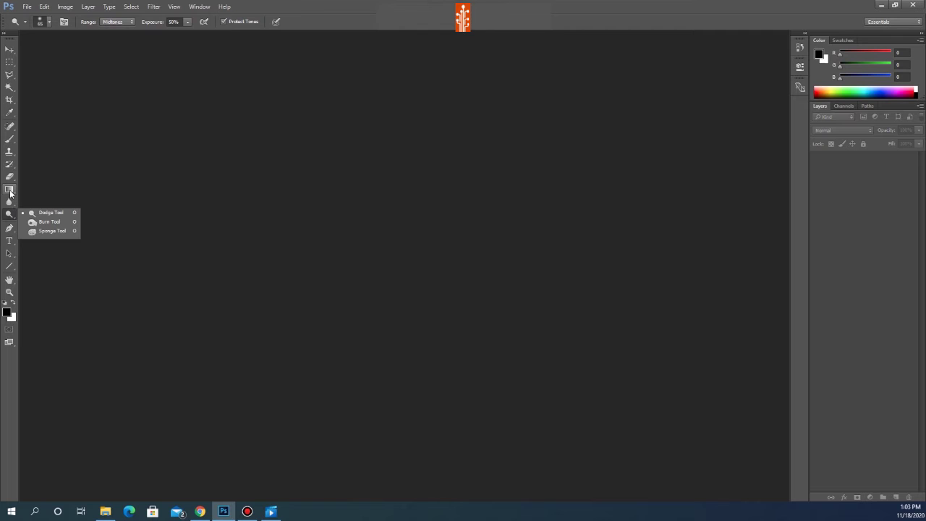
click(21, 98)
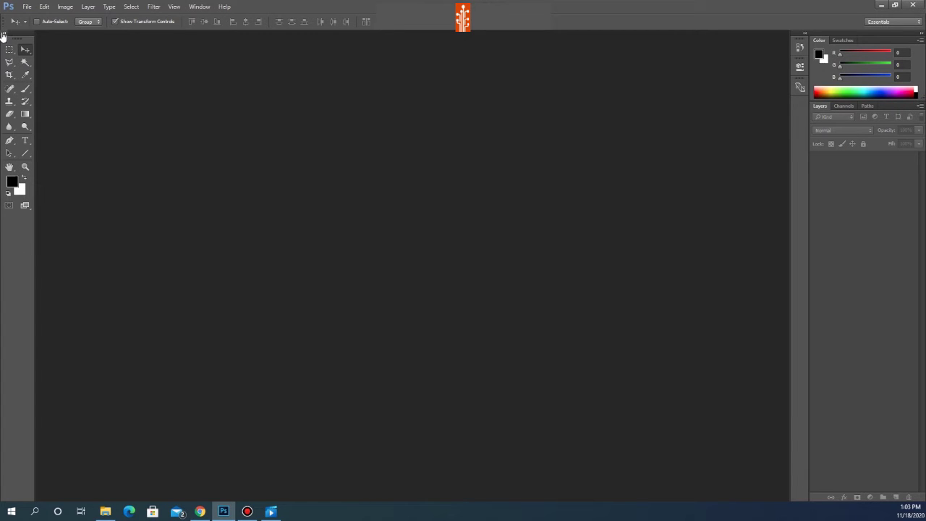
Switch the toolbox to a single column and examine the tool variants grouped under Marquee, Eyedropper, Crop and Clone Stamp
click(3, 35)
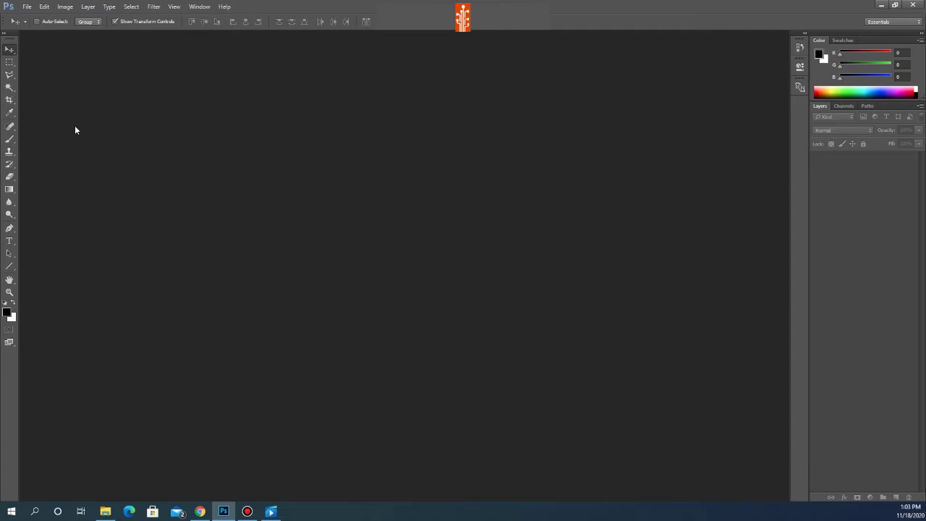
click(9, 62)
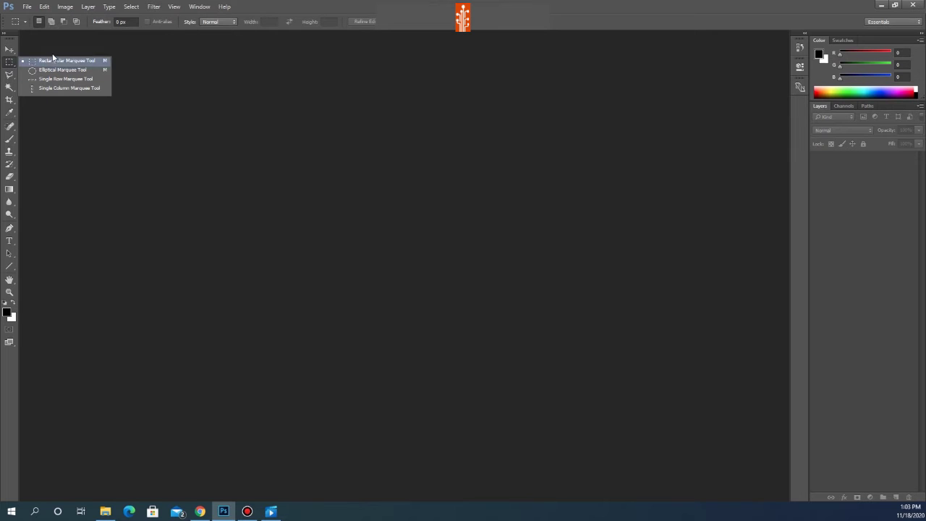
click(10, 75)
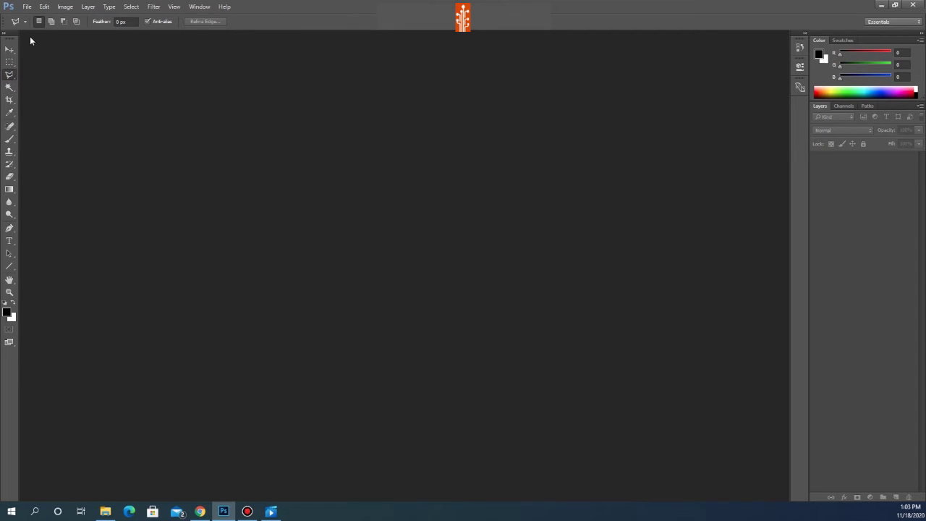
click(15, 116)
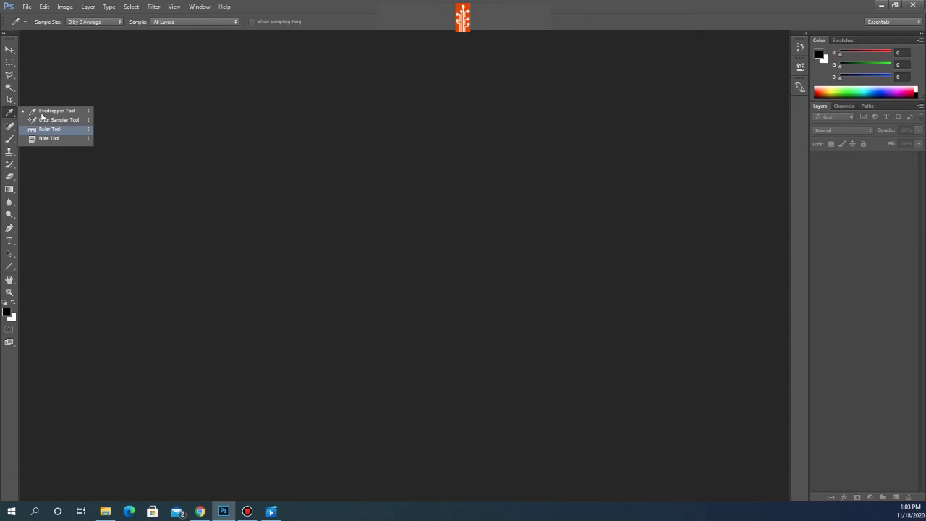
click(168, 79)
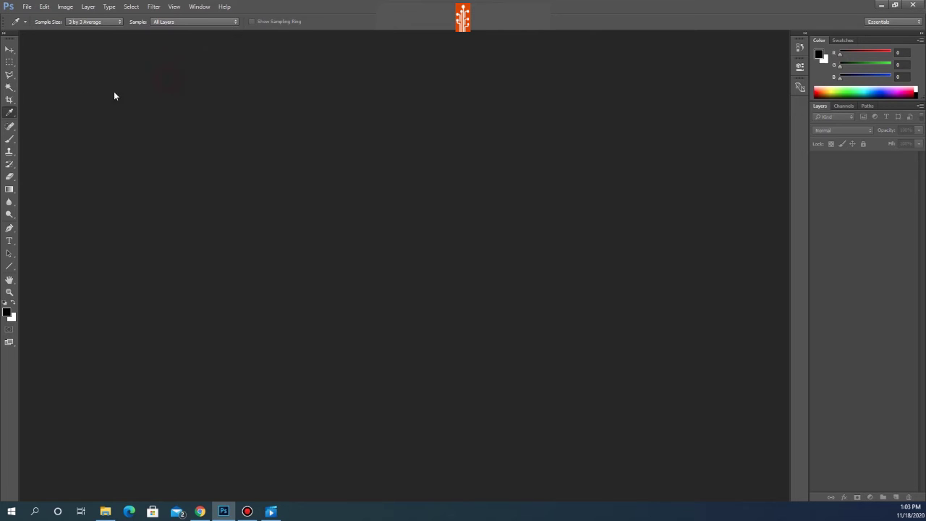
click(15, 103)
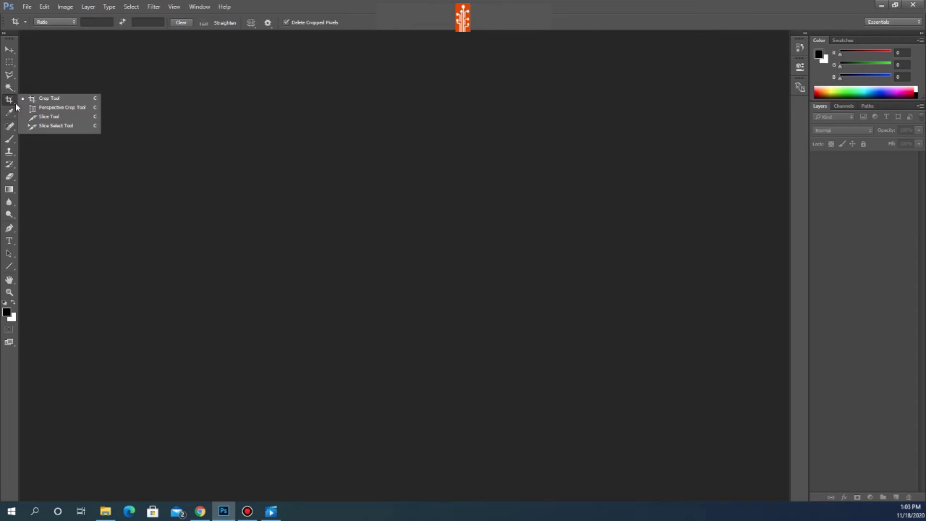
click(10, 152)
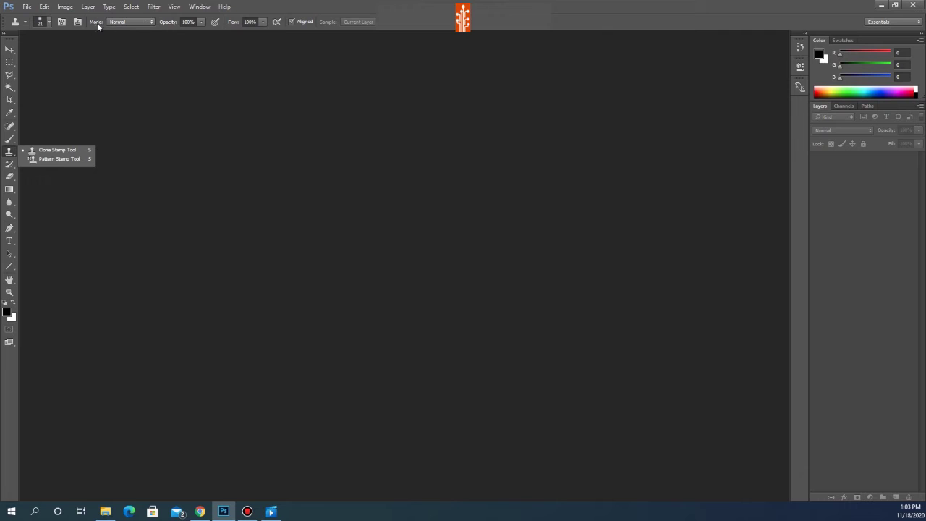
Review the Move tool's options and activate the Eyedropper tool
click(9, 51)
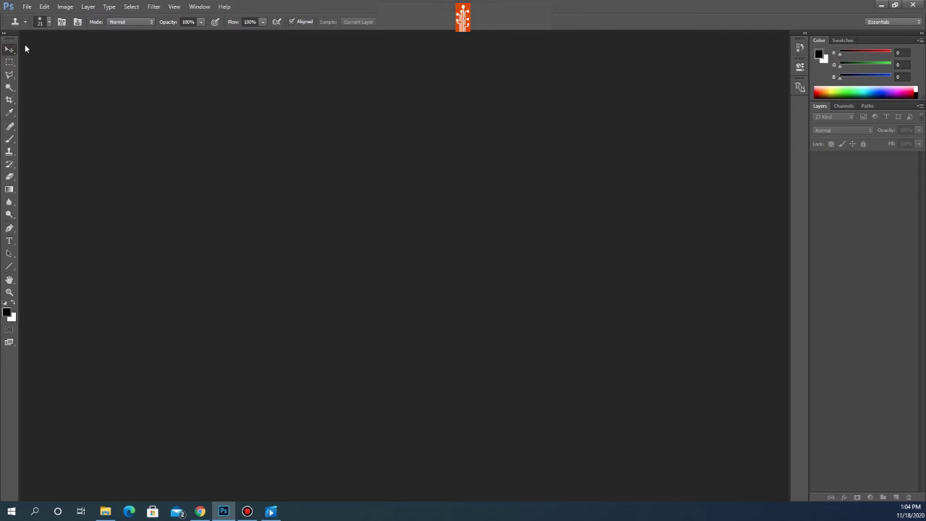
click(36, 21)
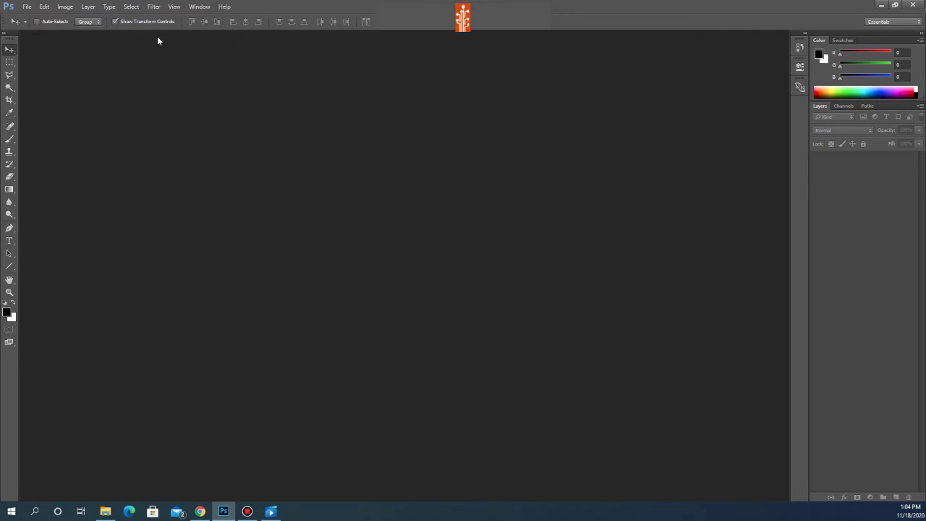
click(10, 114)
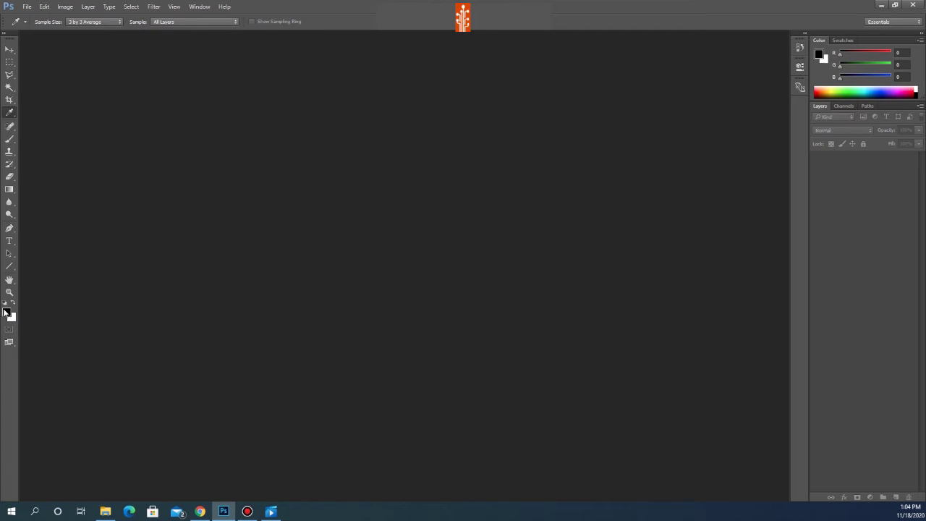
Set the foreground color to dark green 1a734e in the Color Picker and restore the default black and white colors
click(7, 313)
drag(161, 37, 308, 100)
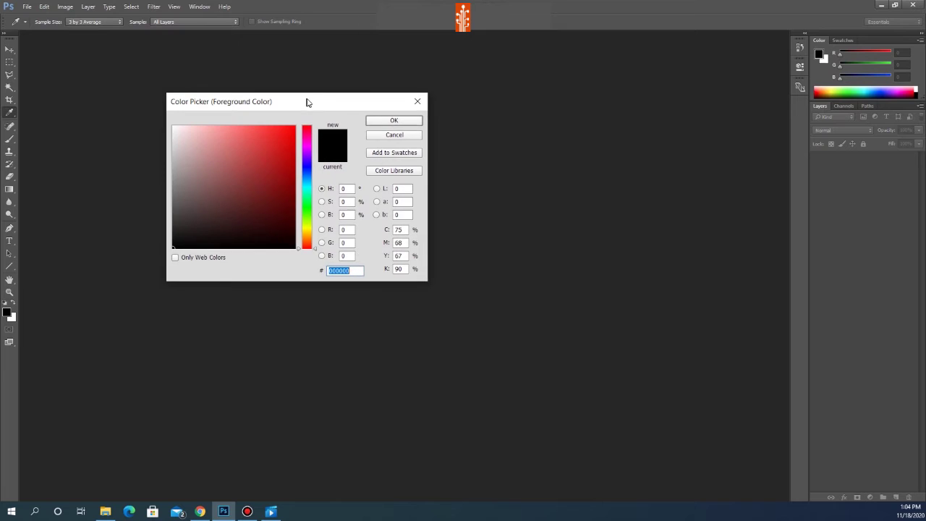
click(306, 195)
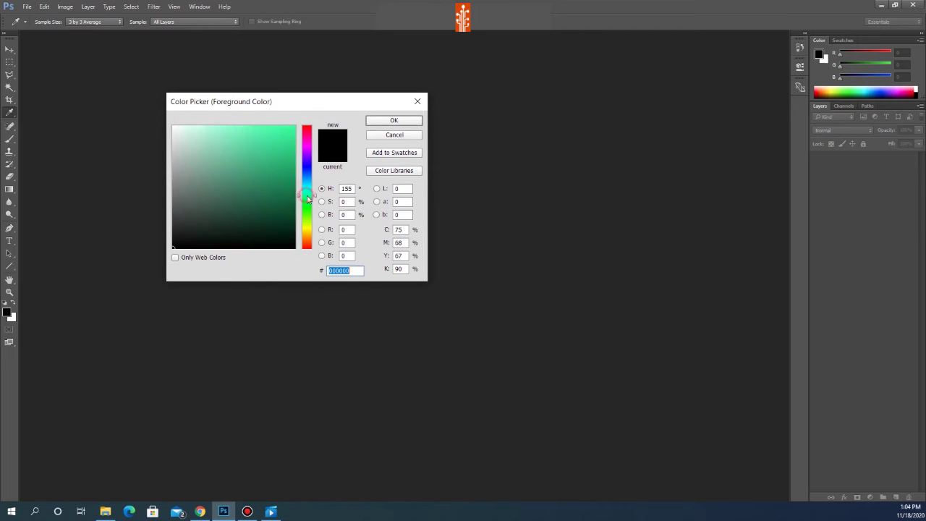
click(385, 122)
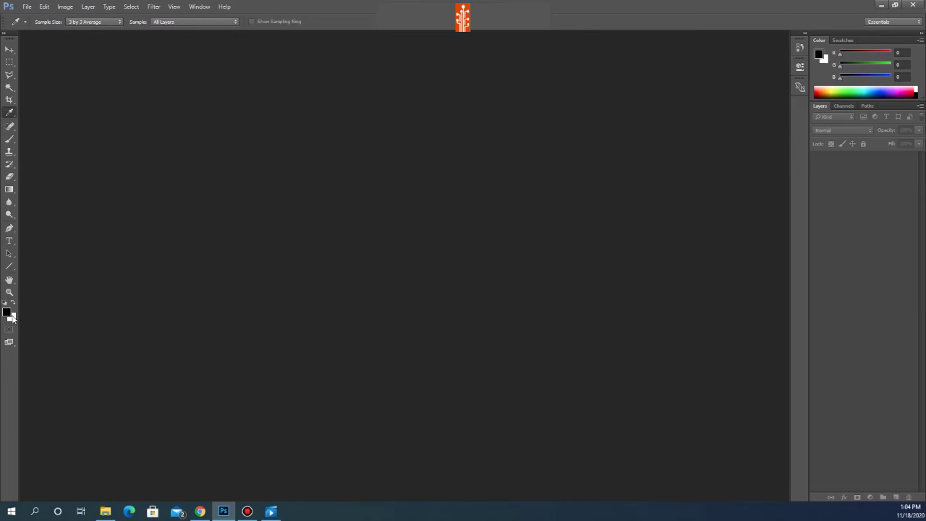
click(8, 316)
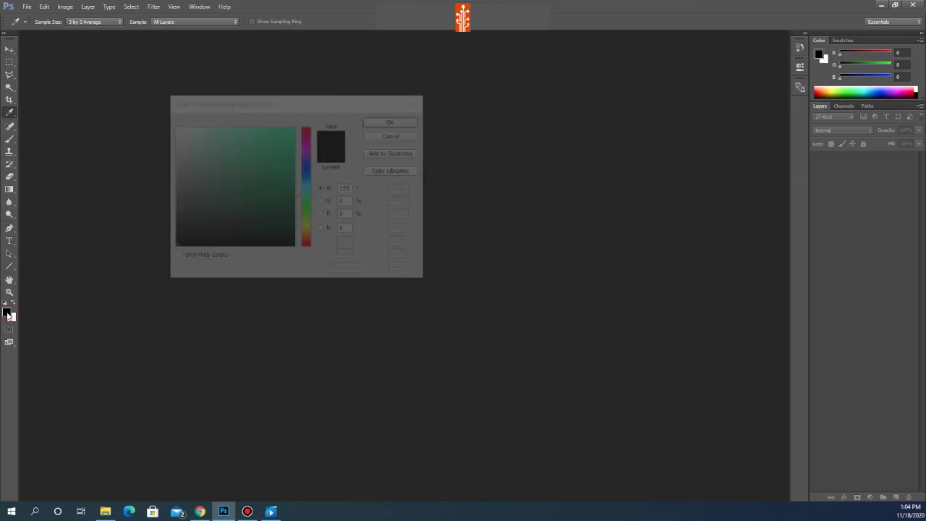
click(267, 193)
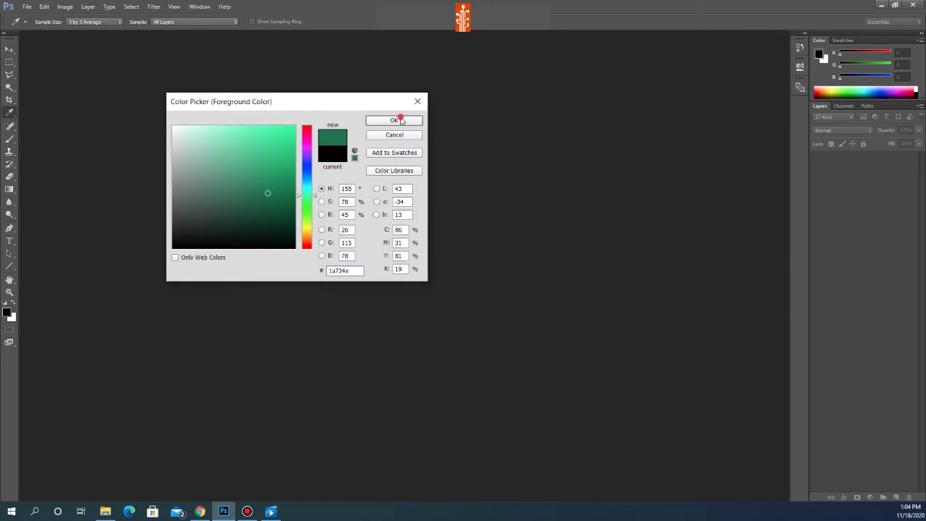
click(400, 121)
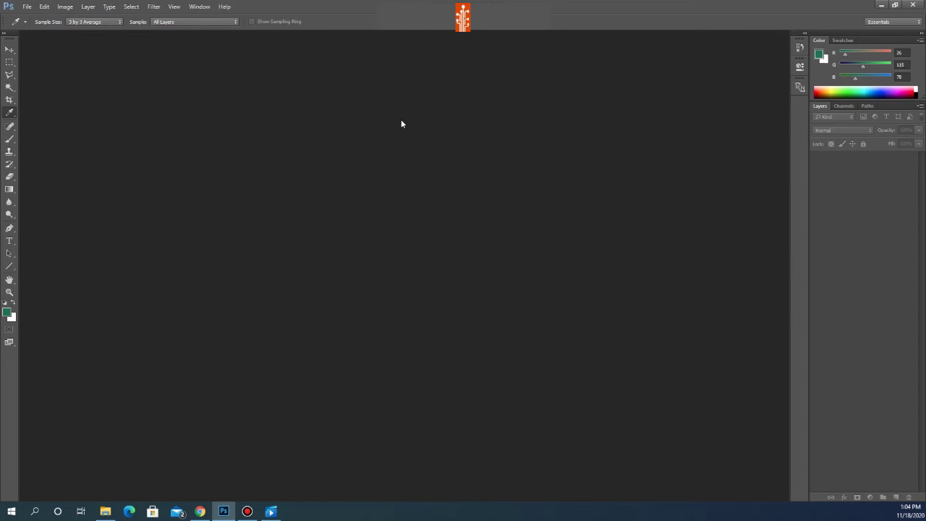
click(6, 305)
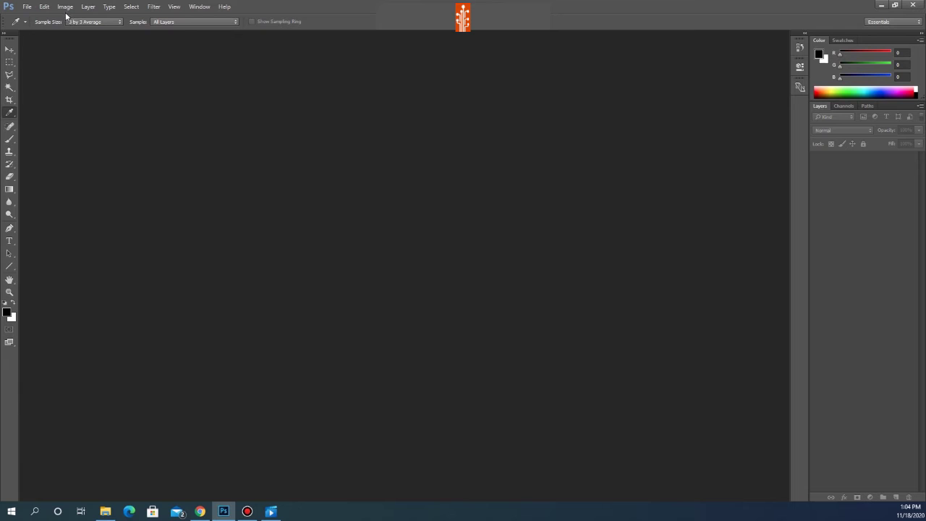
Open the INTERFACE INTRODUCTION file from the MY PHOTOSHOP CLASS folder inside Documents, Photoshop- Tutorial
key(ctrl+o)
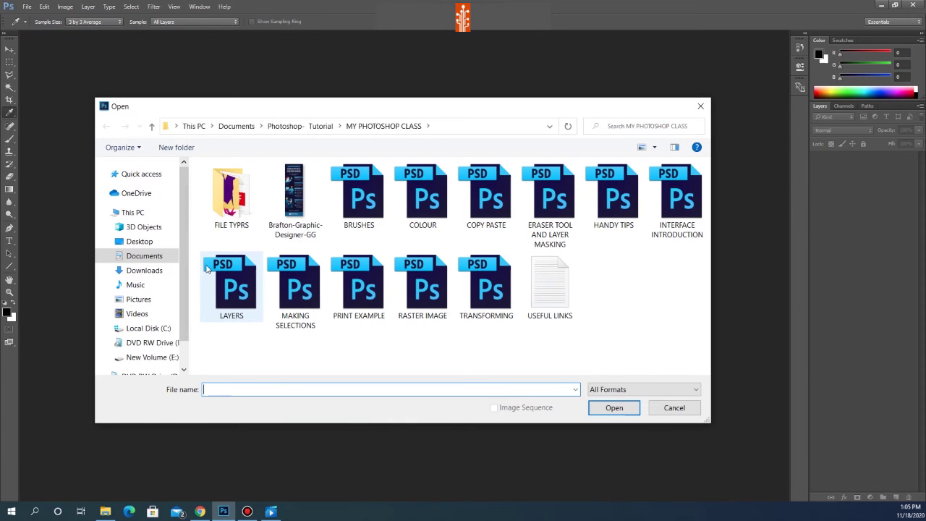
click(149, 256)
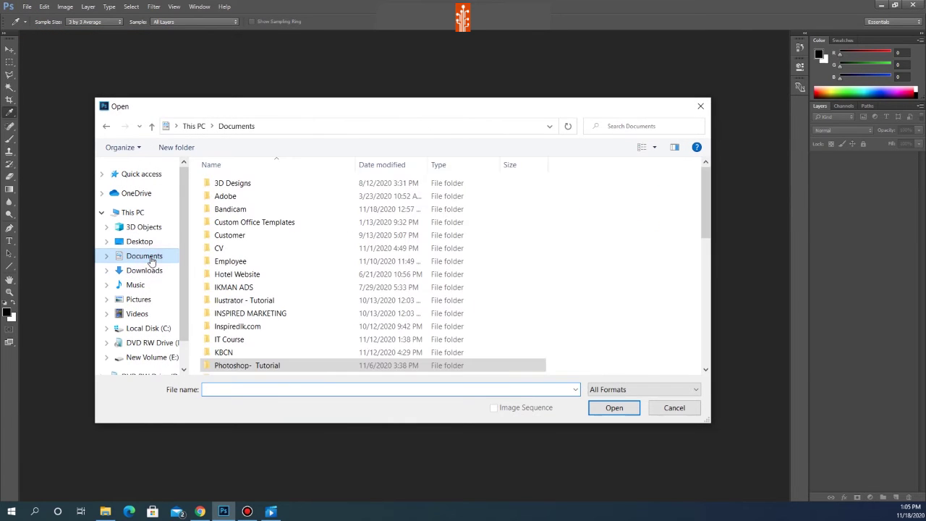
double_click(256, 367)
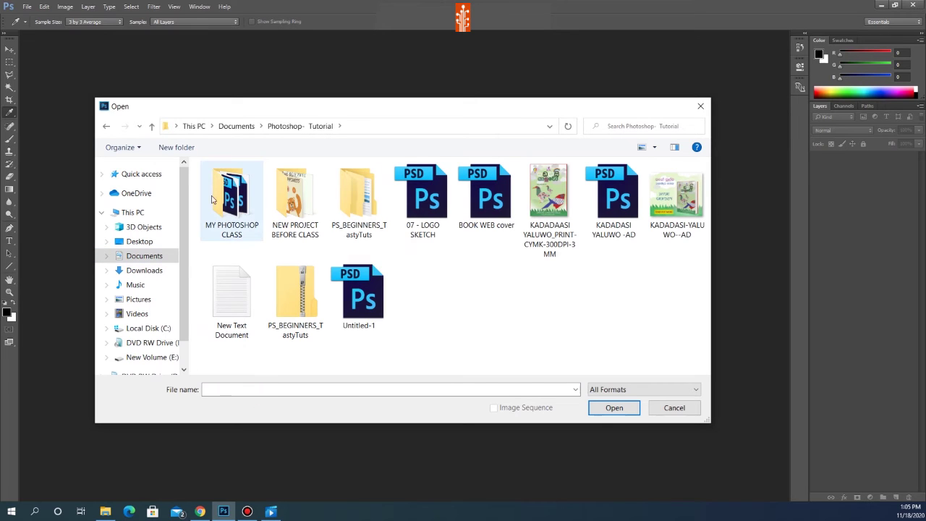
double_click(237, 203)
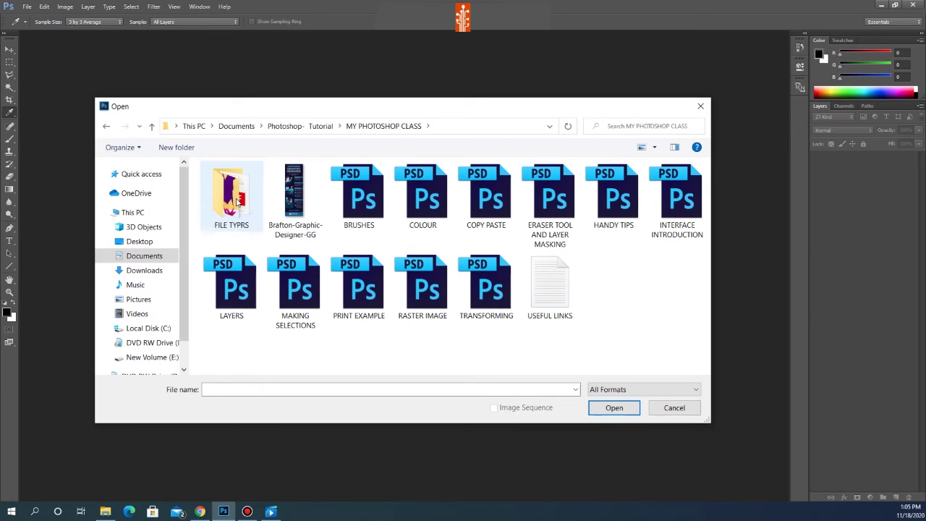
double_click(678, 203)
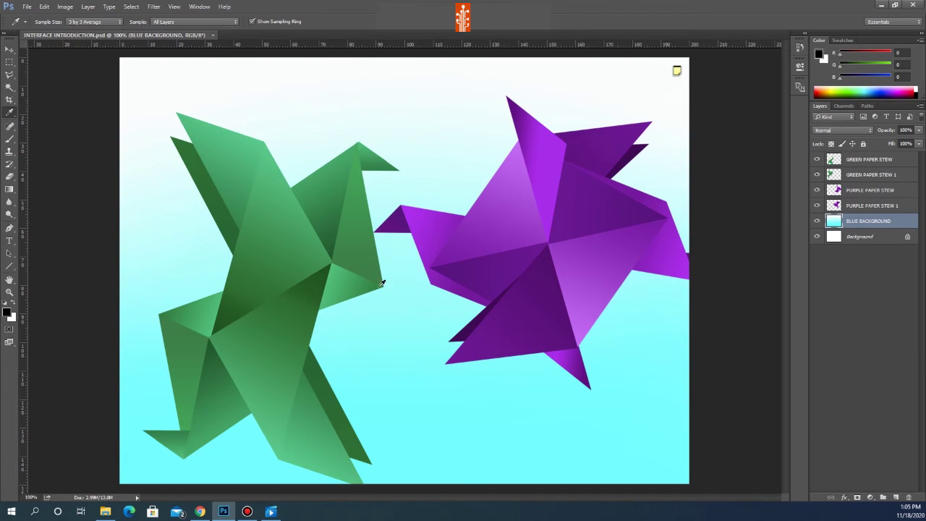
Hide the blue background and both purple paper layers, show them again, and select the PURPLE PAPER STEW 1 layer
click(817, 221)
click(818, 205)
click(818, 191)
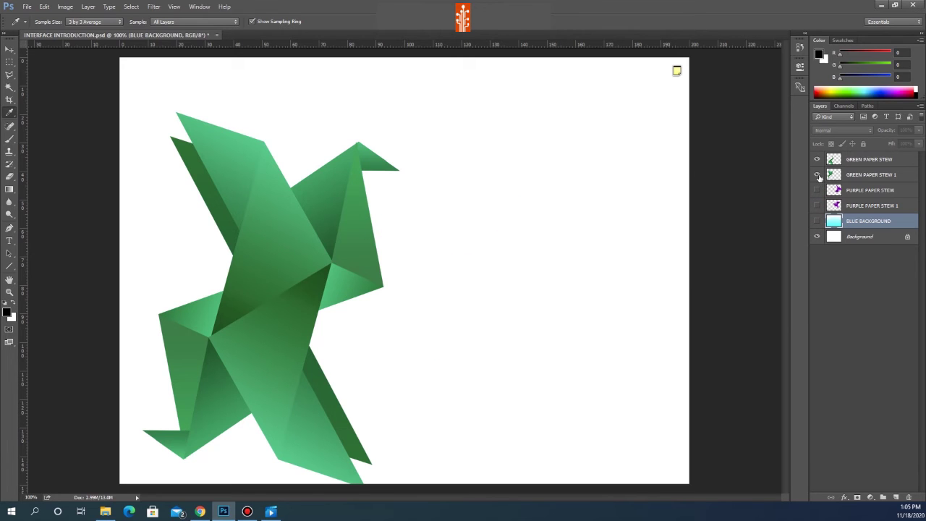
click(817, 175)
click(819, 190)
click(818, 206)
click(818, 221)
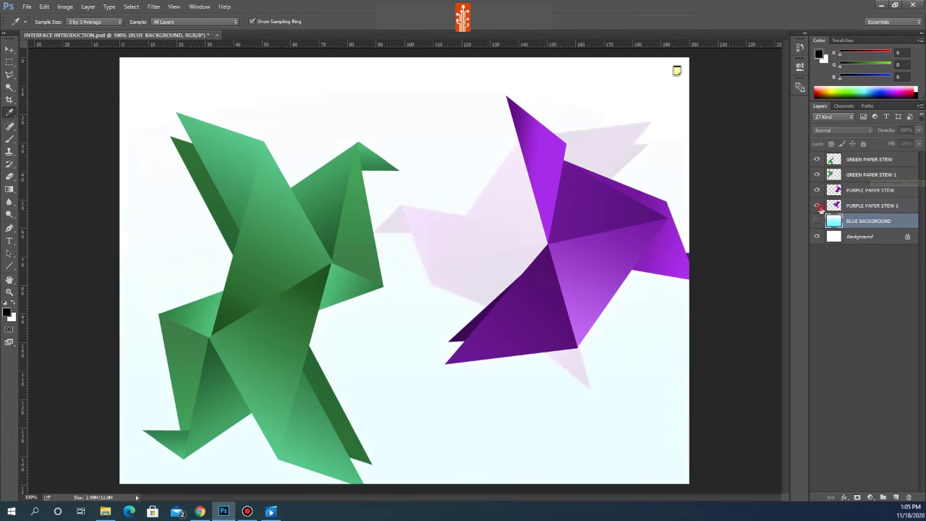
click(855, 206)
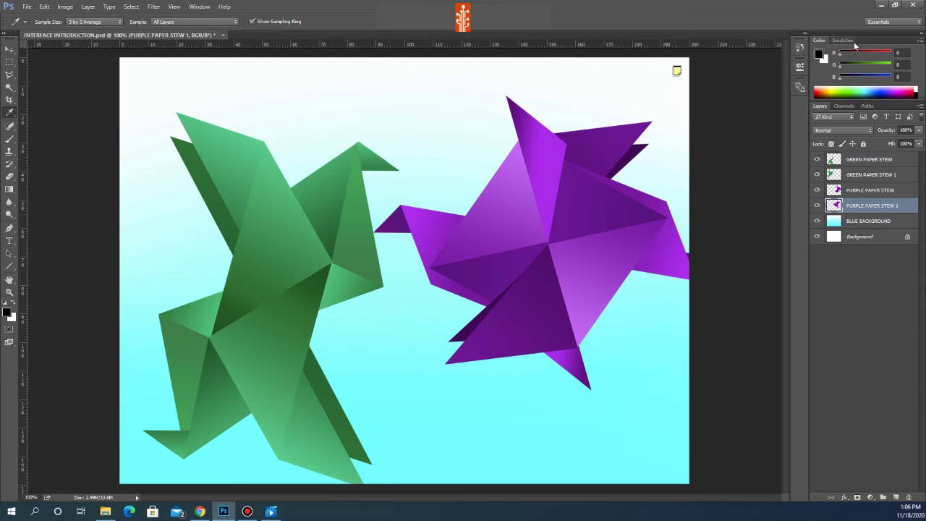
View the collapsed History, Properties and Device Preview panels, and remove Device Preview from the workspace
click(800, 47)
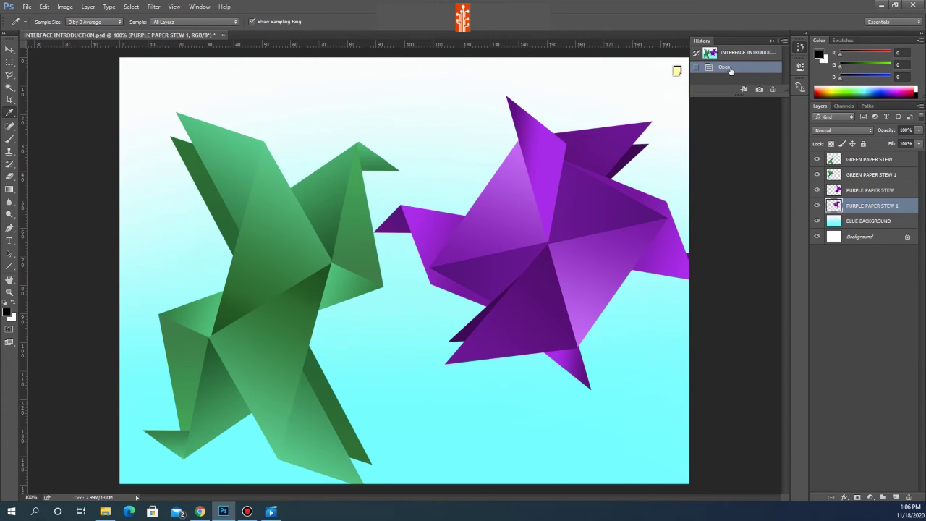
click(800, 66)
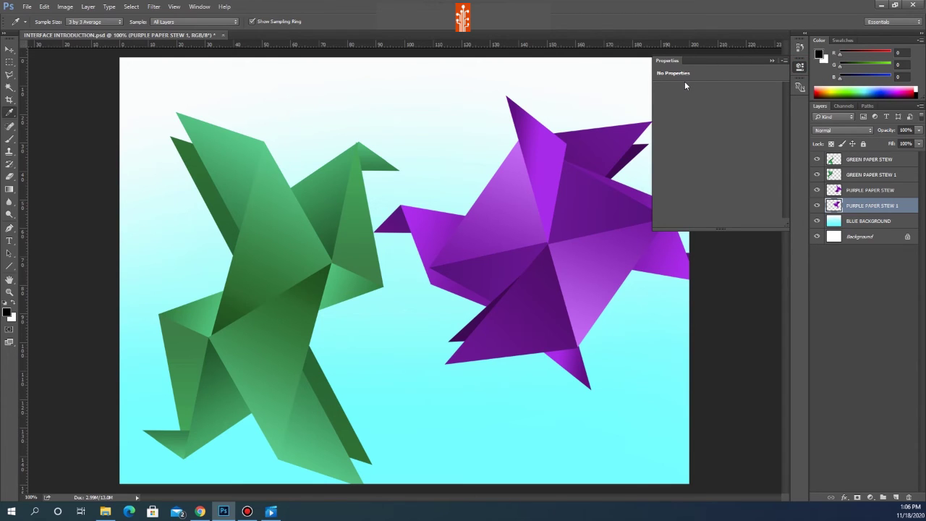
click(772, 60)
click(800, 87)
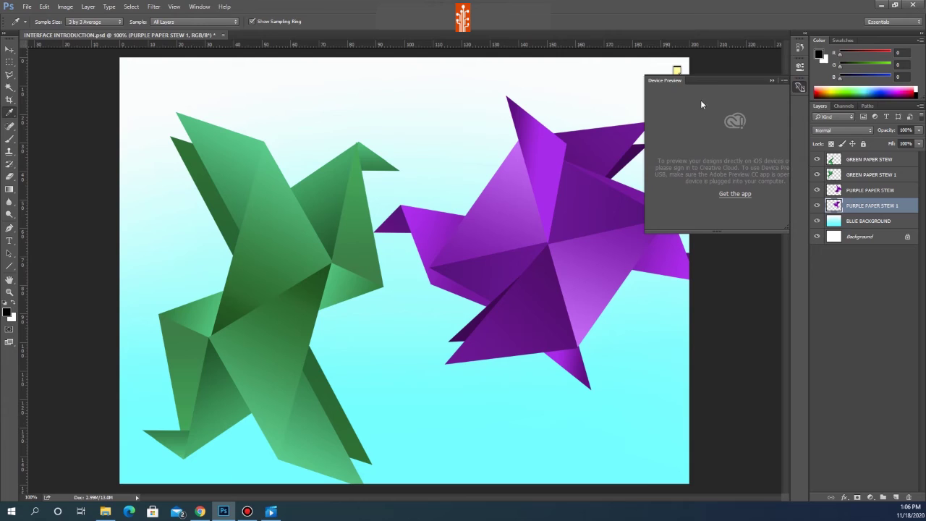
click(785, 81)
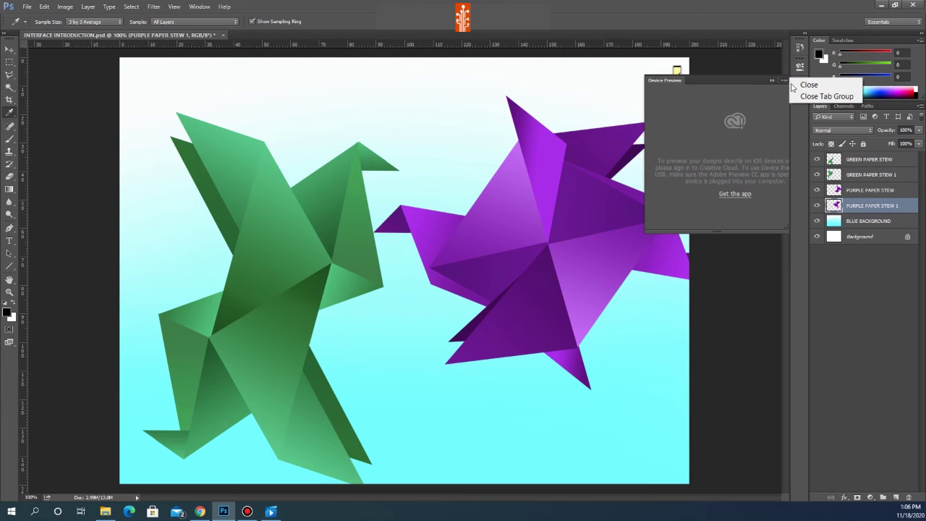
click(809, 84)
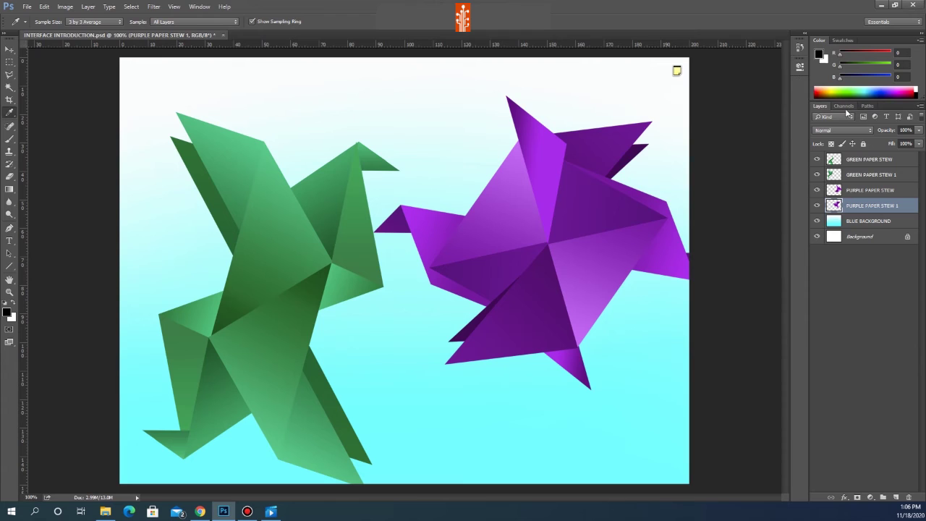
View the Channels and Paths panels, return to Layers, and bring Swatches to the front of the color group
click(842, 106)
click(867, 107)
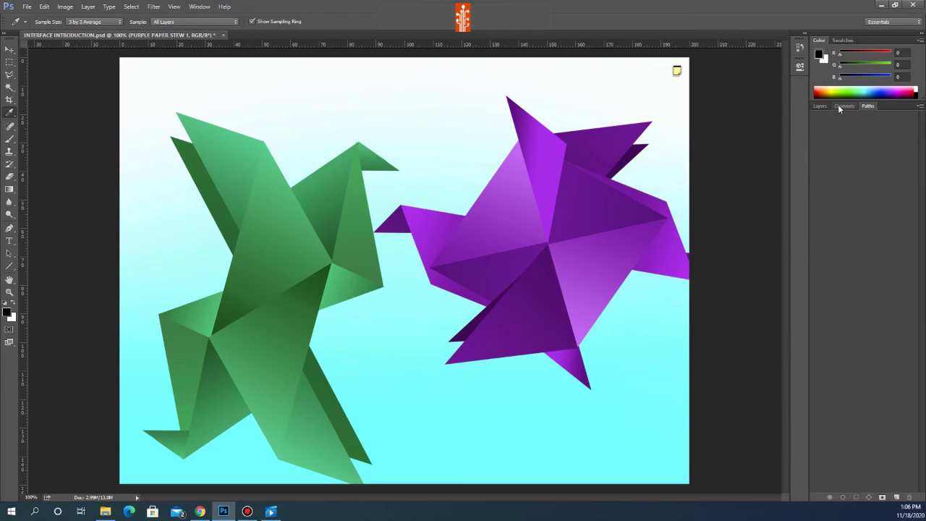
click(839, 107)
click(821, 107)
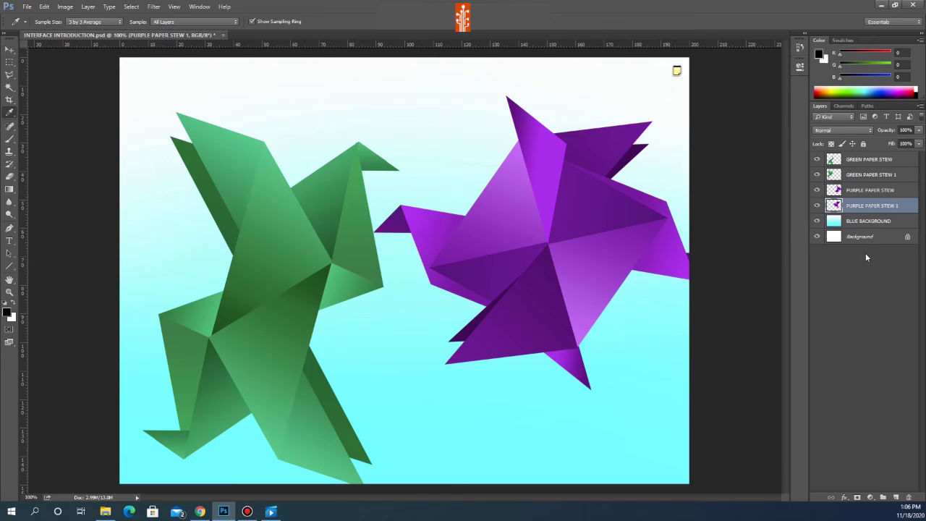
click(843, 40)
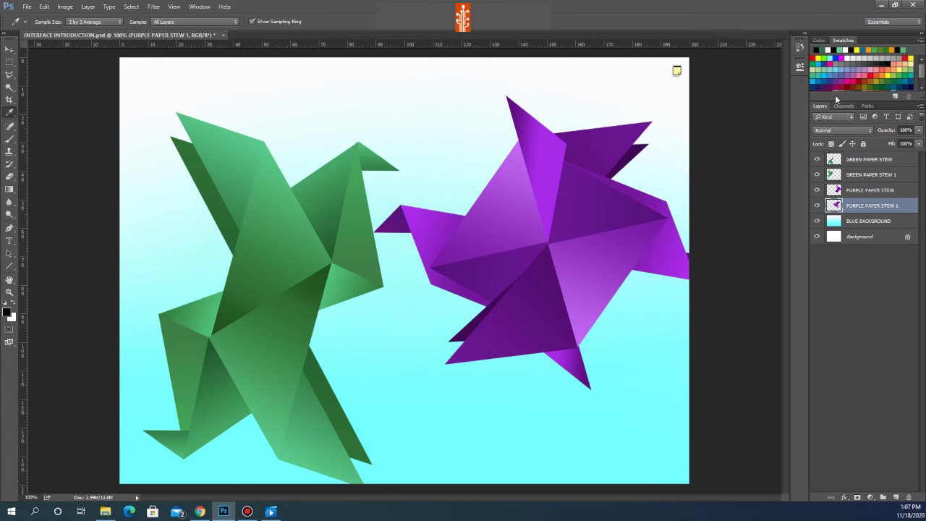
Add the Character and Paragraph panels to the workspace and compare their settings, leaving the Paragraph panel in front
click(199, 6)
mouse_move(172, 9)
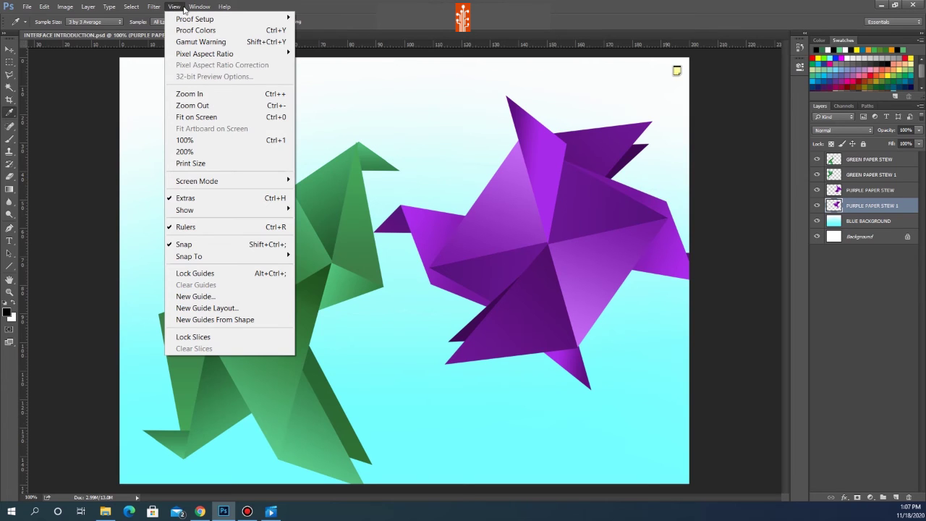
mouse_move(200, 7)
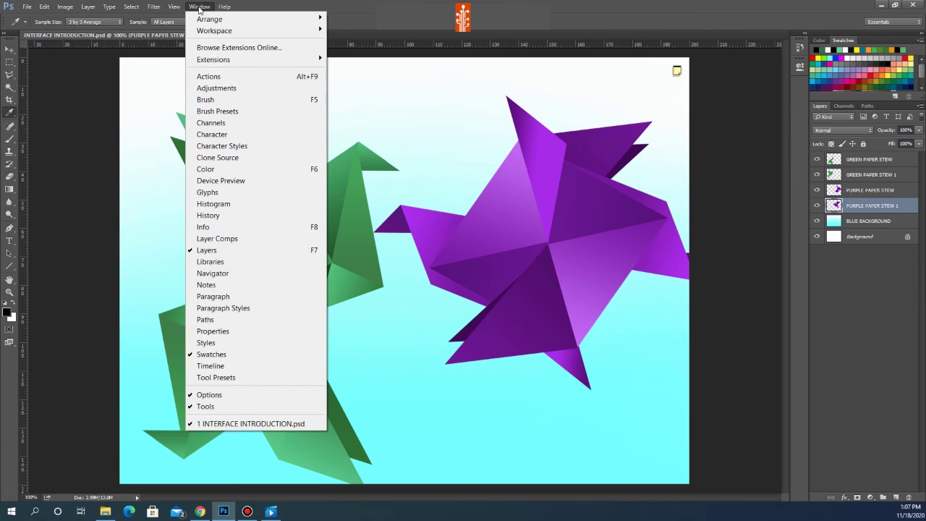
click(231, 134)
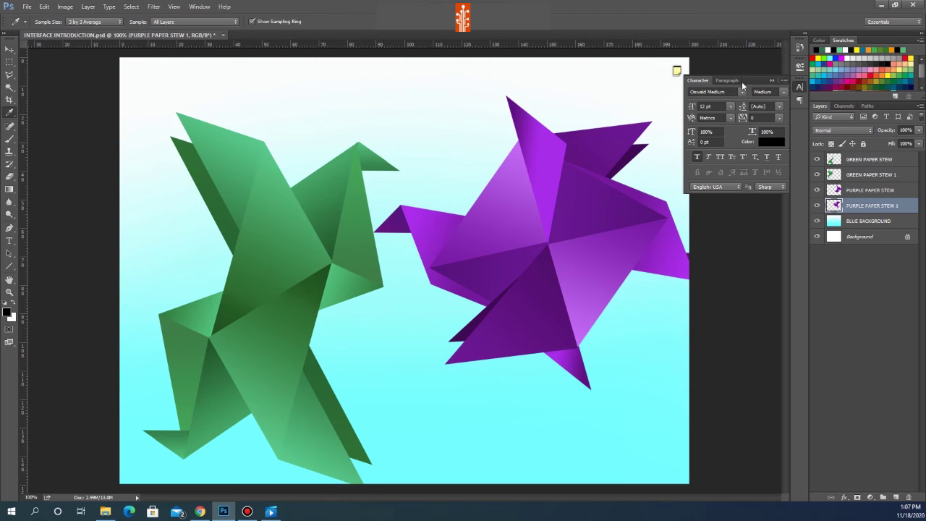
click(726, 80)
click(701, 81)
click(733, 80)
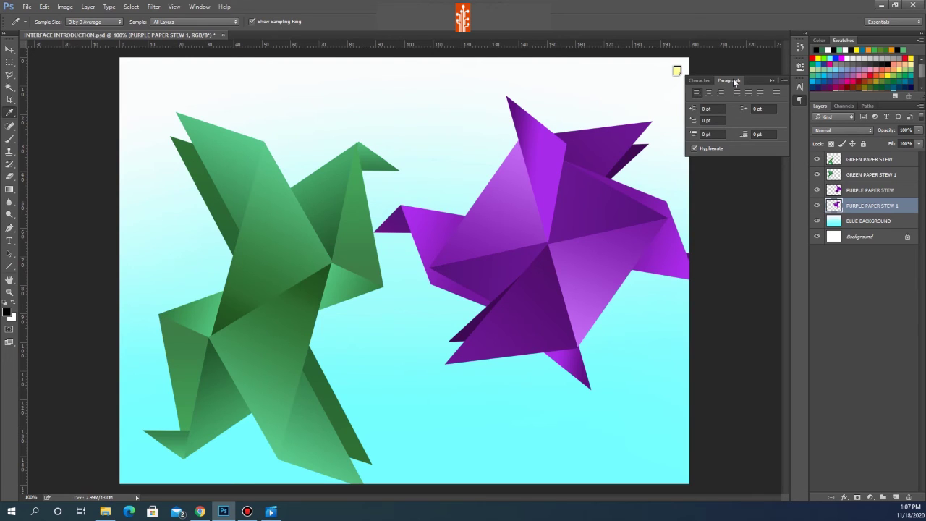
click(699, 80)
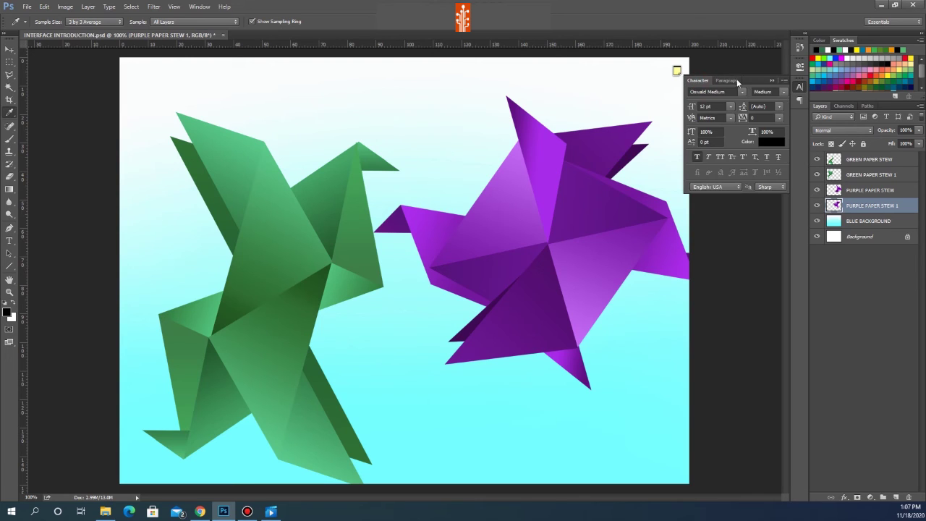
click(729, 81)
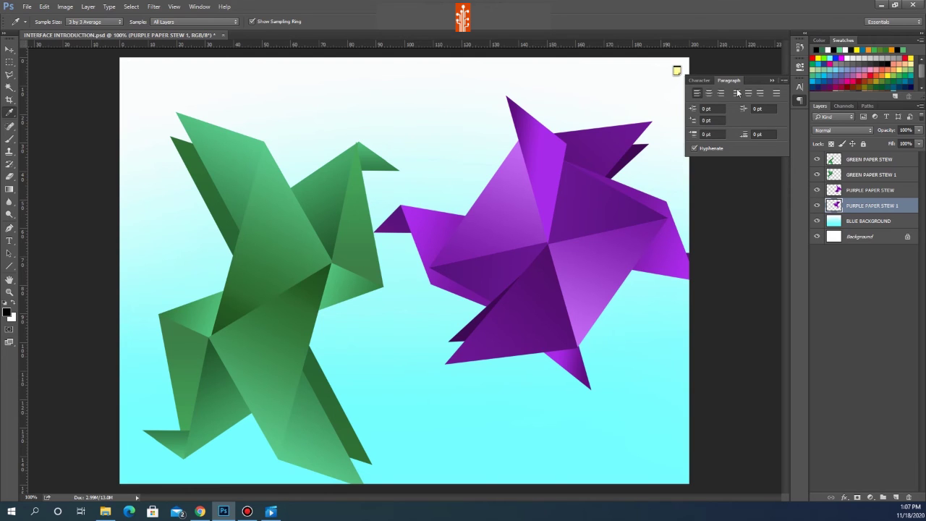
Select the PURPLE PAPER STEW layer and nudge it slightly with the Move tool, keeping it over the other purple shape
click(863, 192)
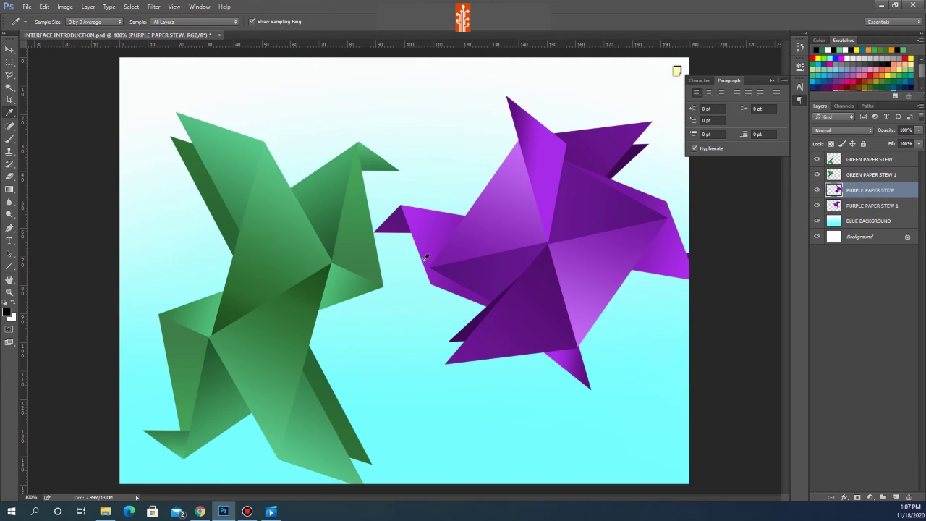
click(9, 49)
drag(612, 231, 600, 231)
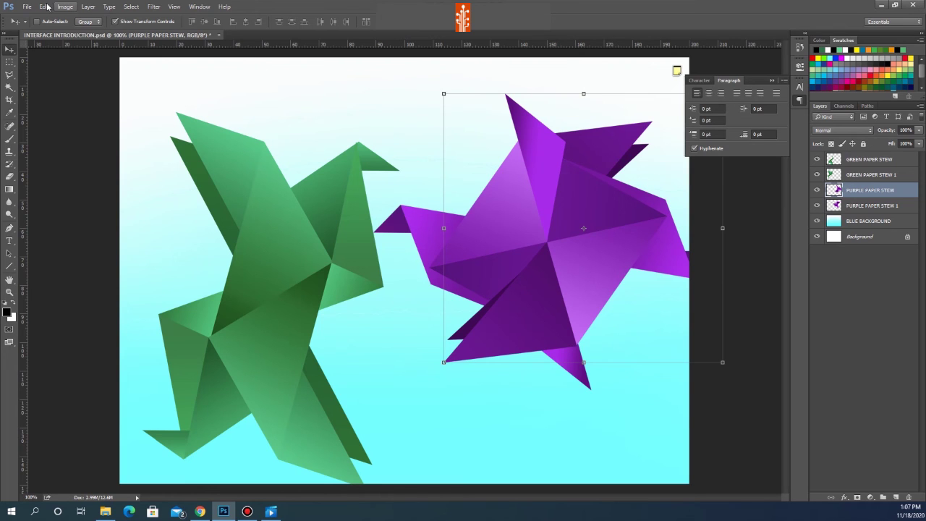
Open the COLOUR.psd file and create a new blank document alongside the current one
click(27, 7)
click(38, 29)
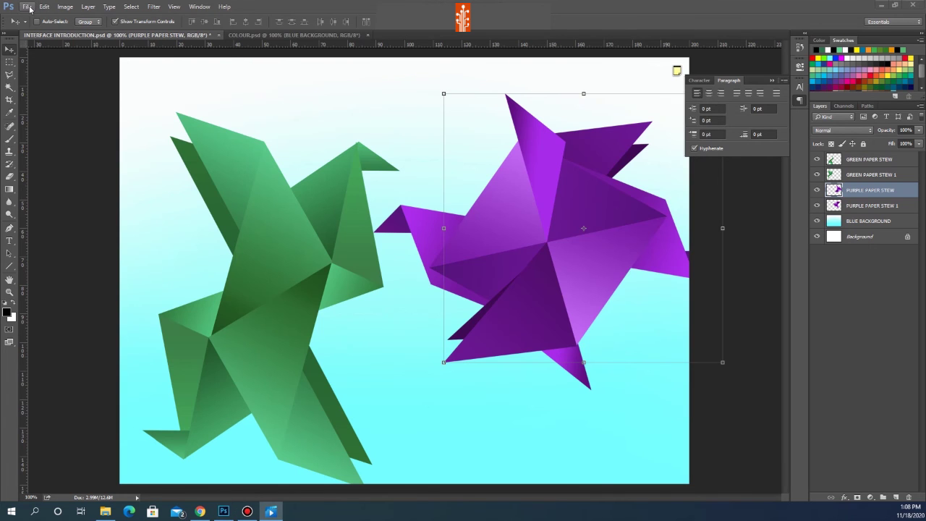
click(27, 6)
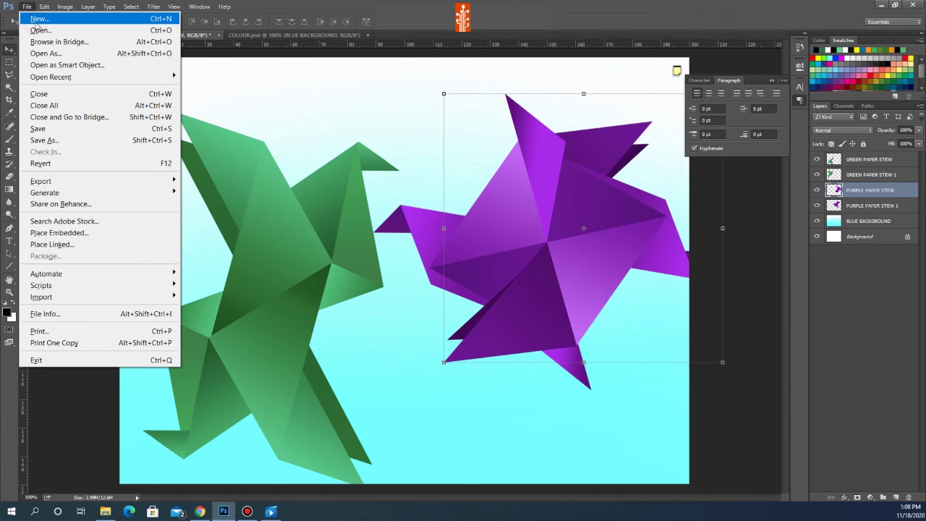
click(36, 19)
click(514, 116)
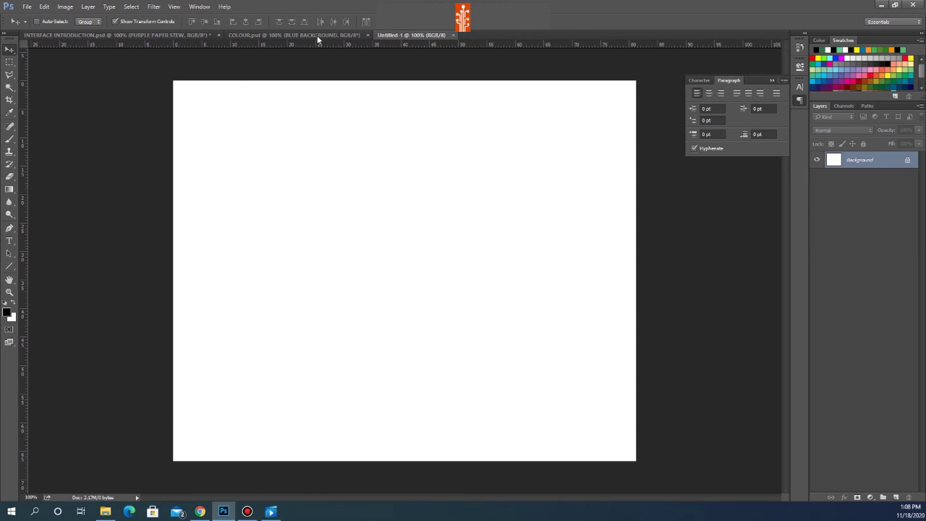
Switch between the three open documents, return to INTERFACE INTRODUCTION.psd, and close COLOUR.psd
click(152, 36)
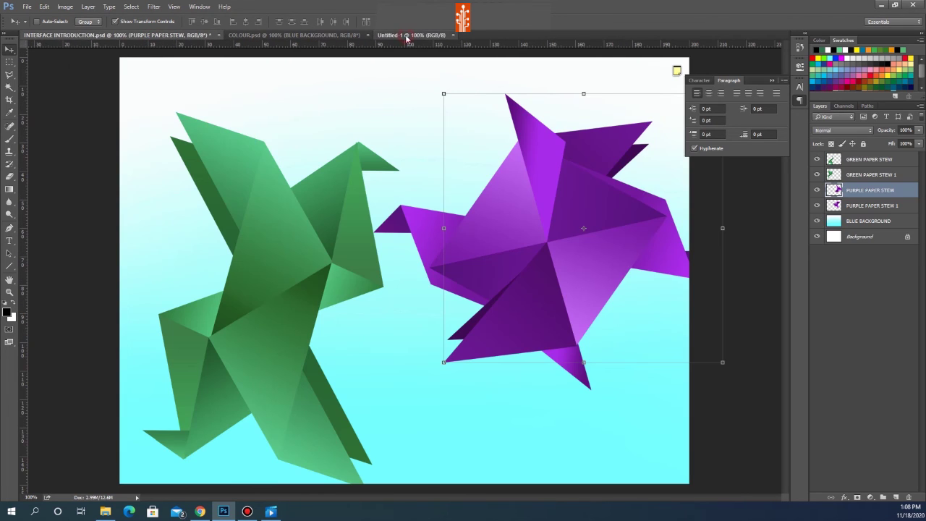
click(405, 35)
click(325, 34)
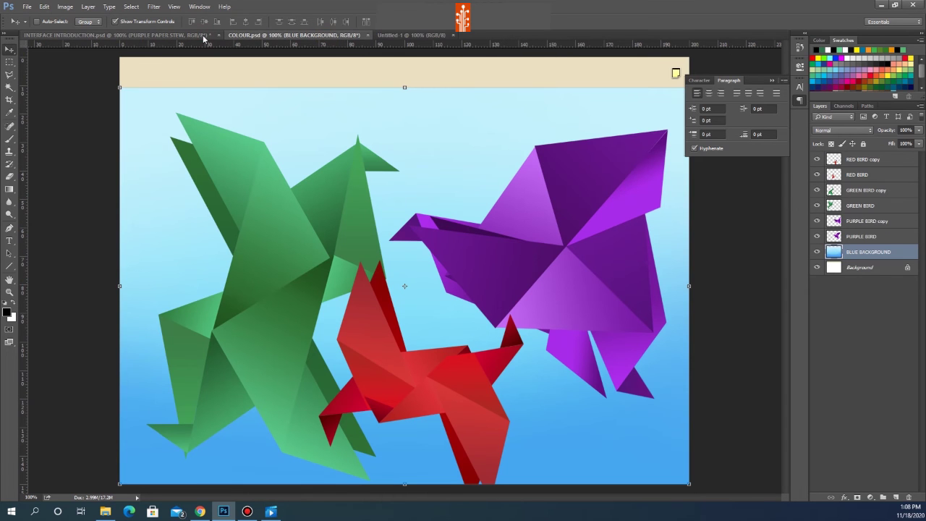
click(187, 36)
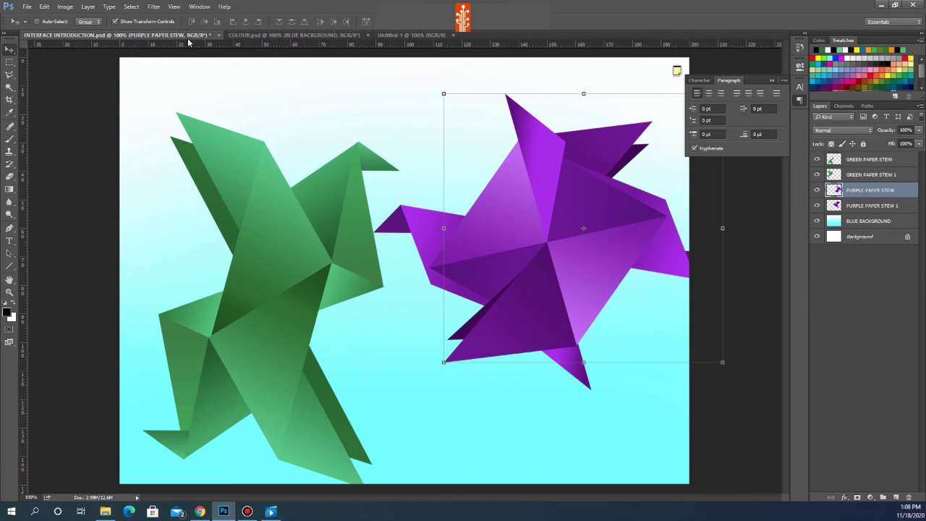
click(368, 34)
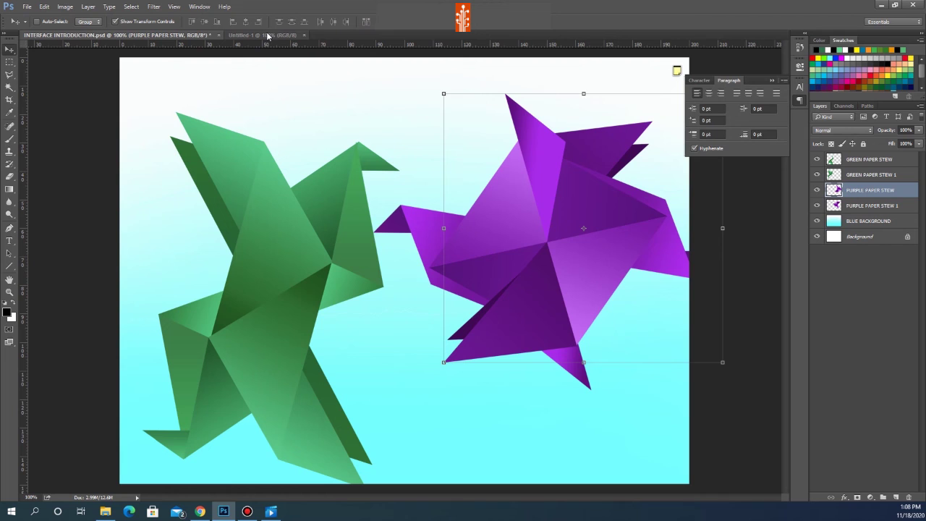
Look over the File, Layer, Select and View commands, and examine the zoom level and document size in the status bar
click(26, 6)
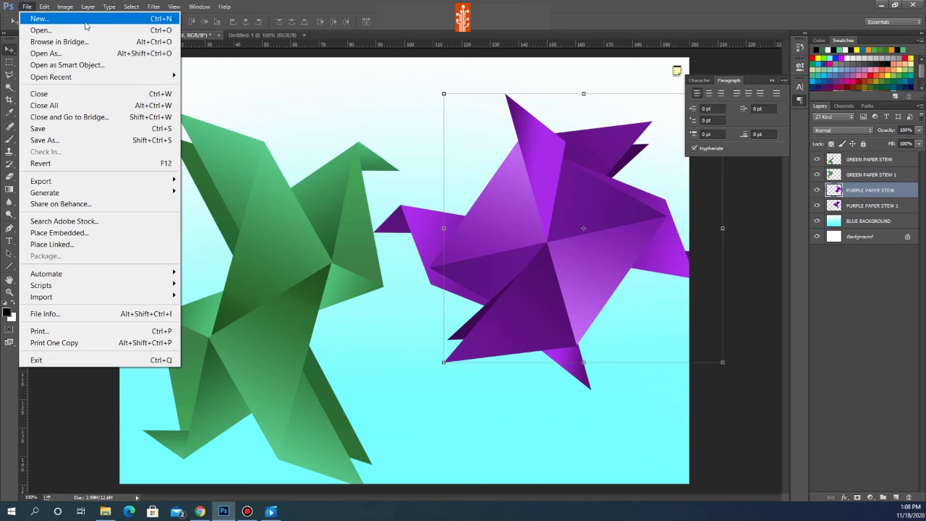
mouse_move(93, 7)
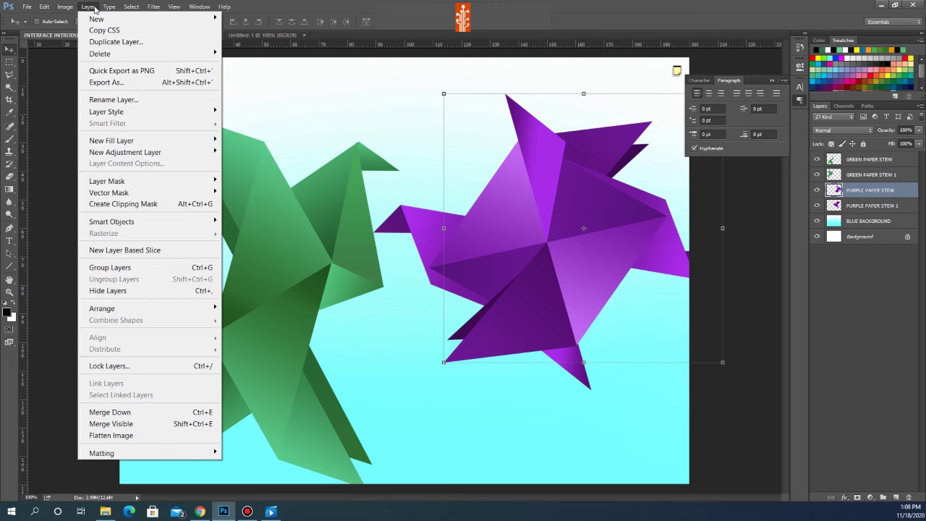
mouse_move(126, 8)
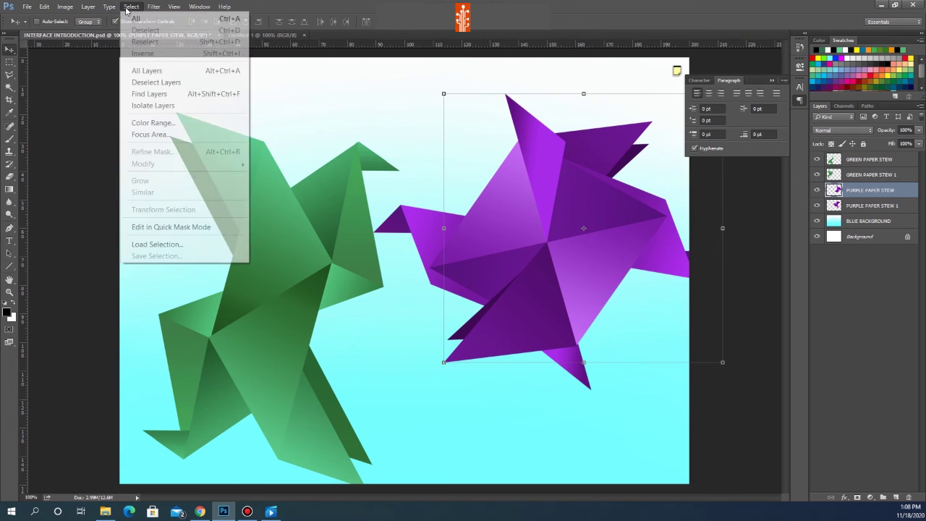
mouse_move(175, 7)
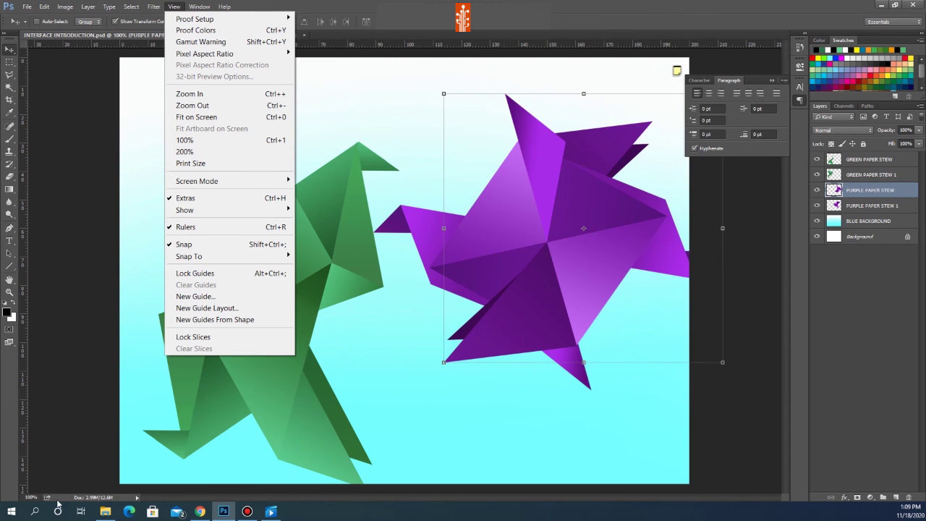
click(32, 498)
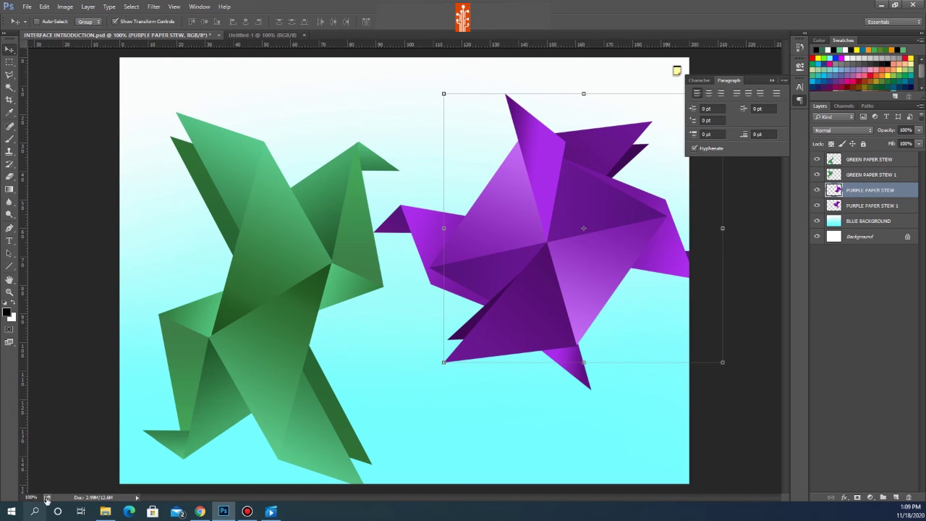
click(101, 499)
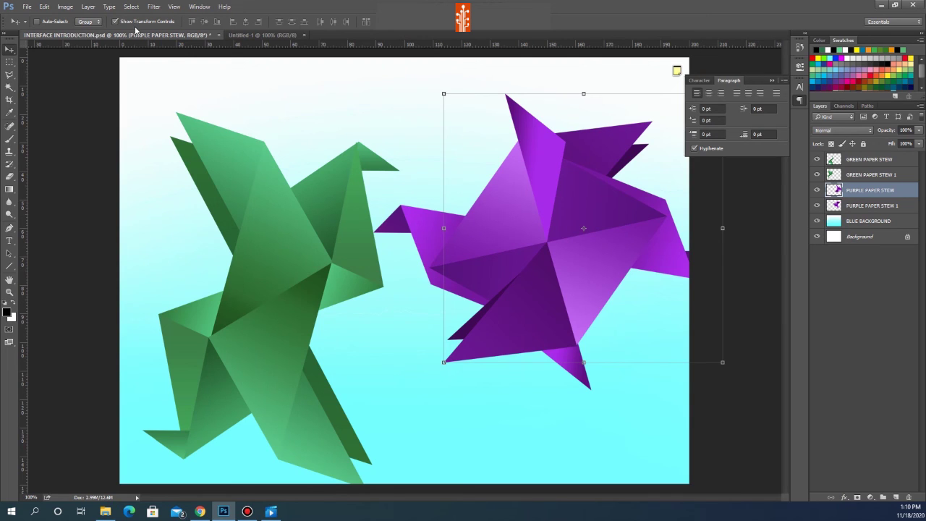
View the Untitled-1 document, return to INTERFACE INTRODUCTION.psd, and look over the available workspace presets without changing the workspace
click(266, 34)
click(177, 34)
click(919, 23)
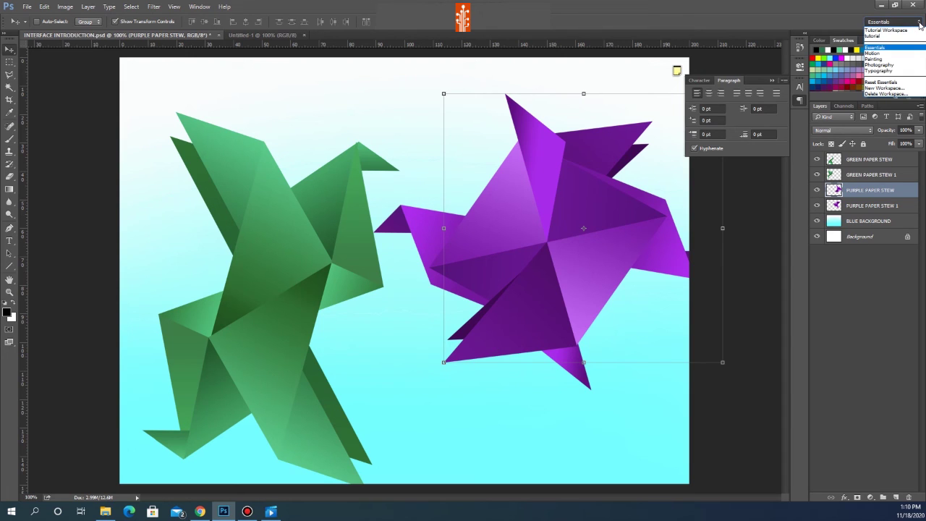
click(844, 23)
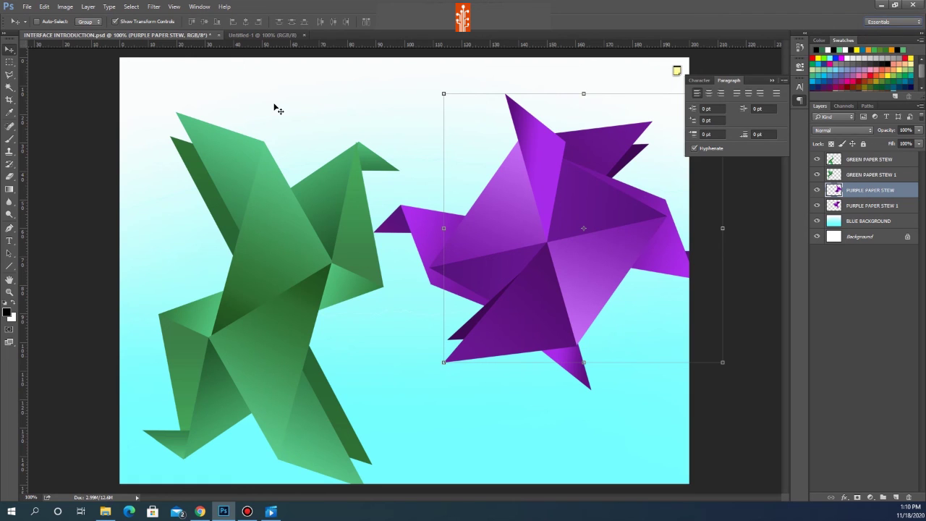